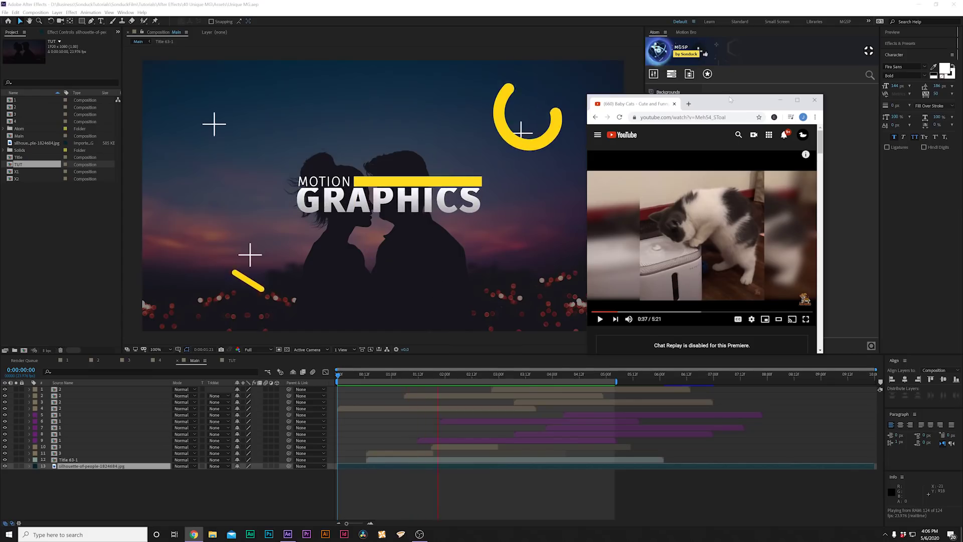
# Step: Move the YouTube browser window aside to reveal the TUT composition in After Effects
pyautogui.click(354, 438)
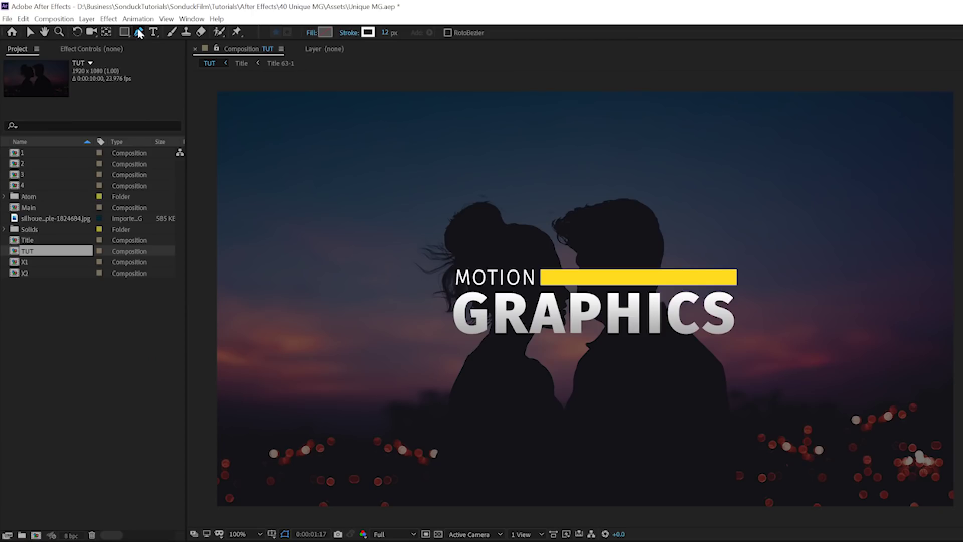
# Step: Set new shapes to Fill None and Stroke Solid Color
pyautogui.click(311, 33)
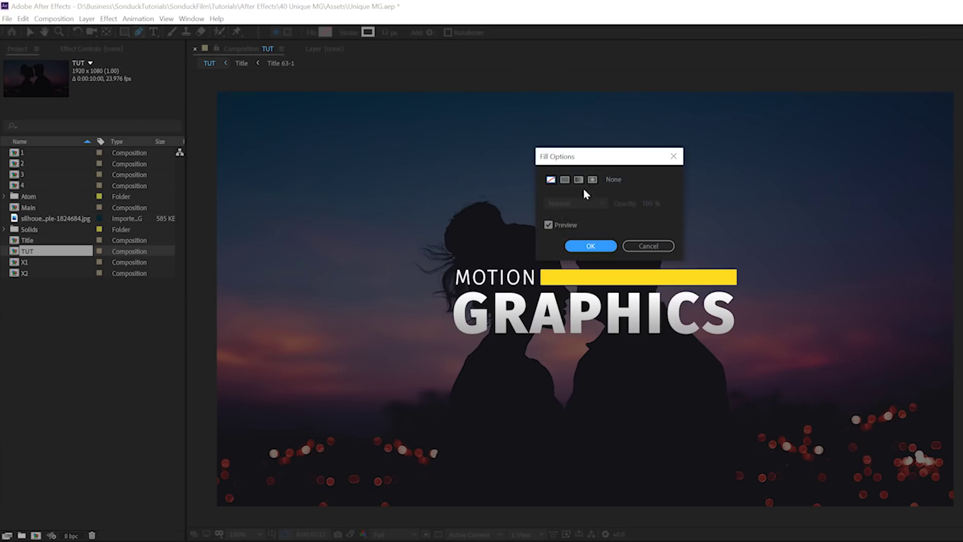
pyautogui.click(587, 246)
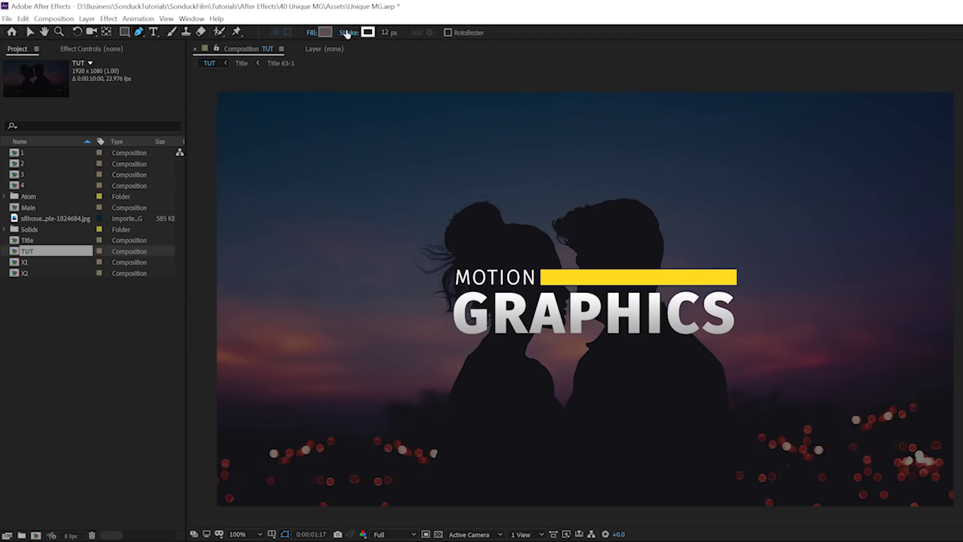
pyautogui.click(348, 32)
pyautogui.click(591, 245)
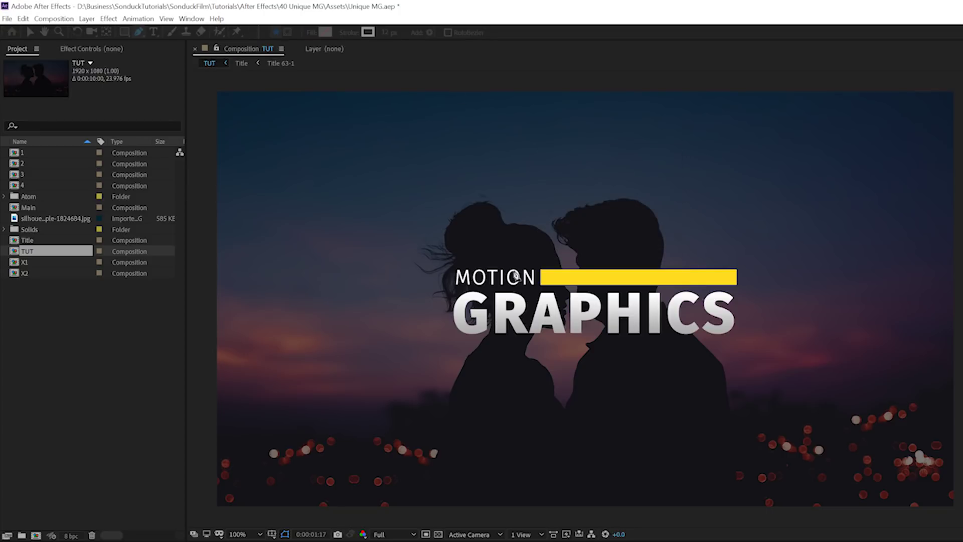
# Step: Draw a short vertical white line to the left of the couple with the Pen tool
pyautogui.click(337, 398)
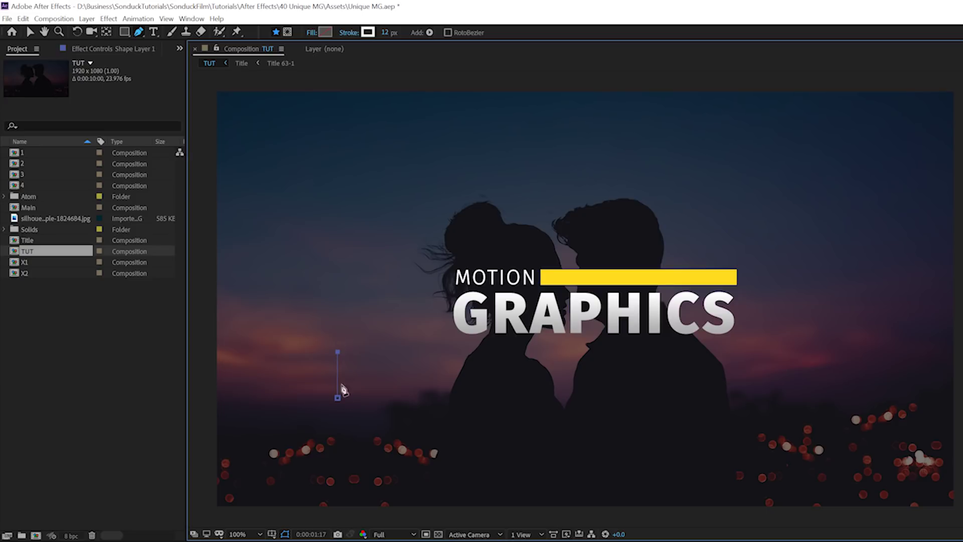
pyautogui.press('F2')
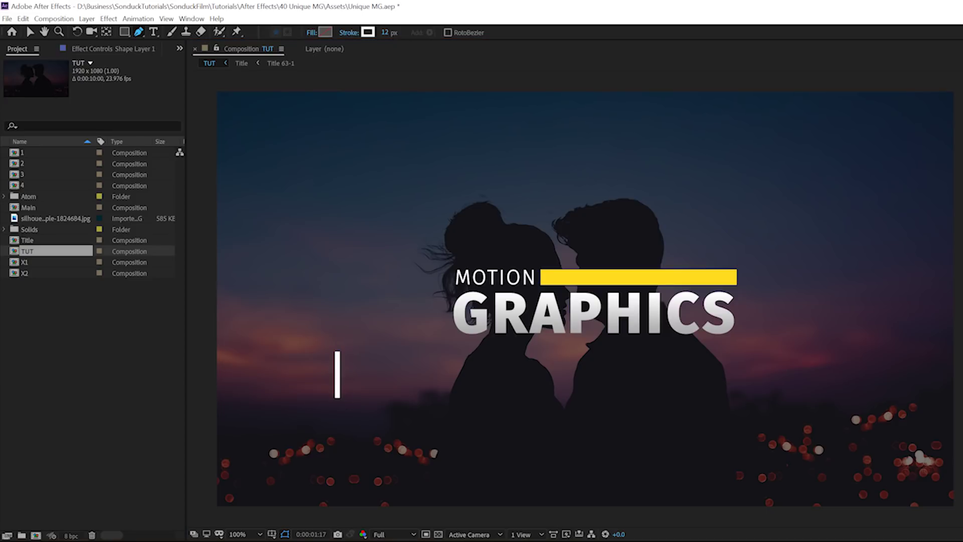
pyautogui.click(107, 33)
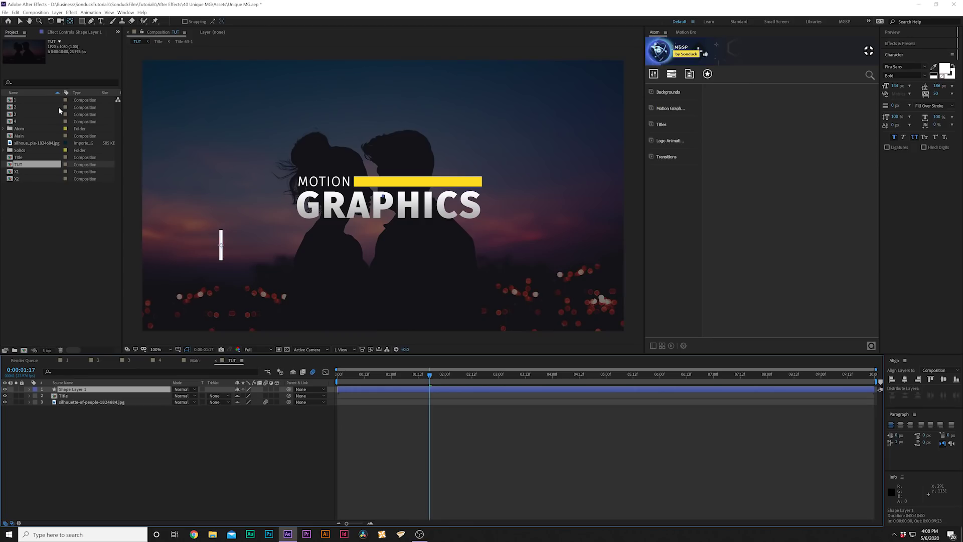
# Step: Duplicate the line, rotate the copy 90° into a cross, and thicken the stroke
pyautogui.click(15, 12)
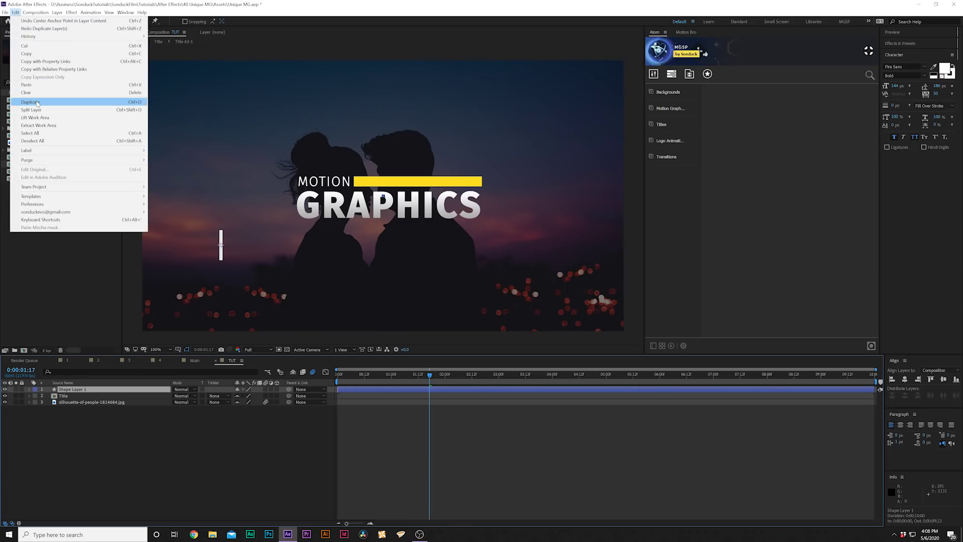
pyautogui.click(30, 102)
pyautogui.press('r')
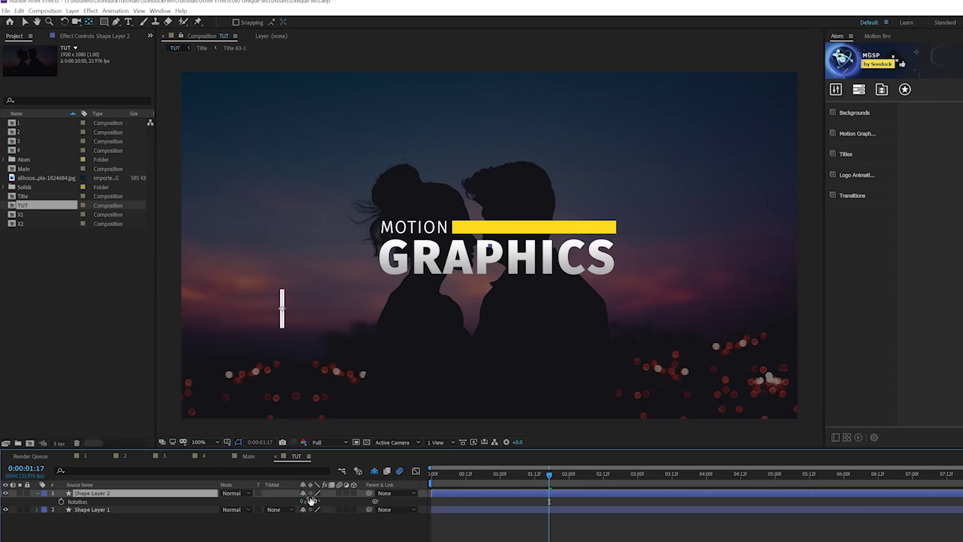
pyautogui.moveTo(243, 395); pyautogui.dragTo(251, 400)
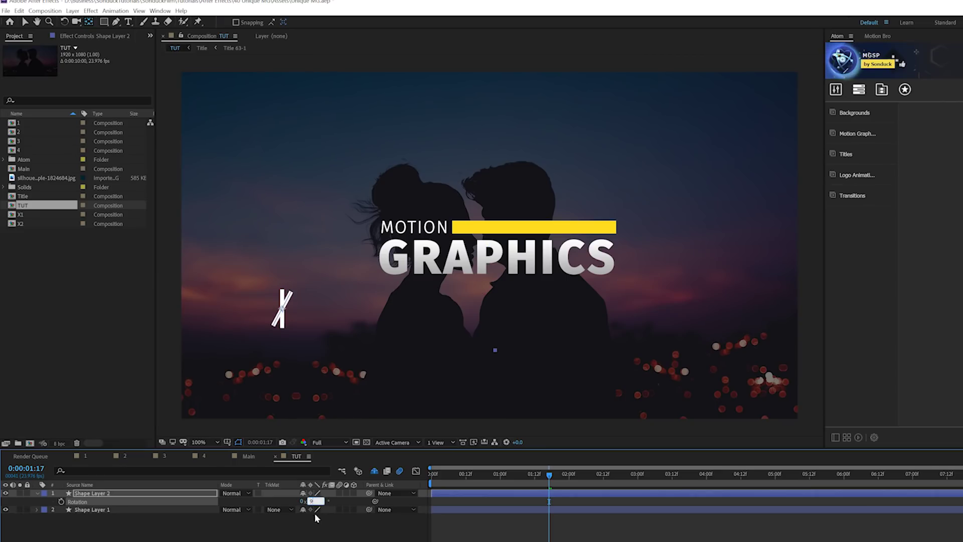
pyautogui.write('0')
pyautogui.press('Return')
pyautogui.hotkey('ctrl', 'a')
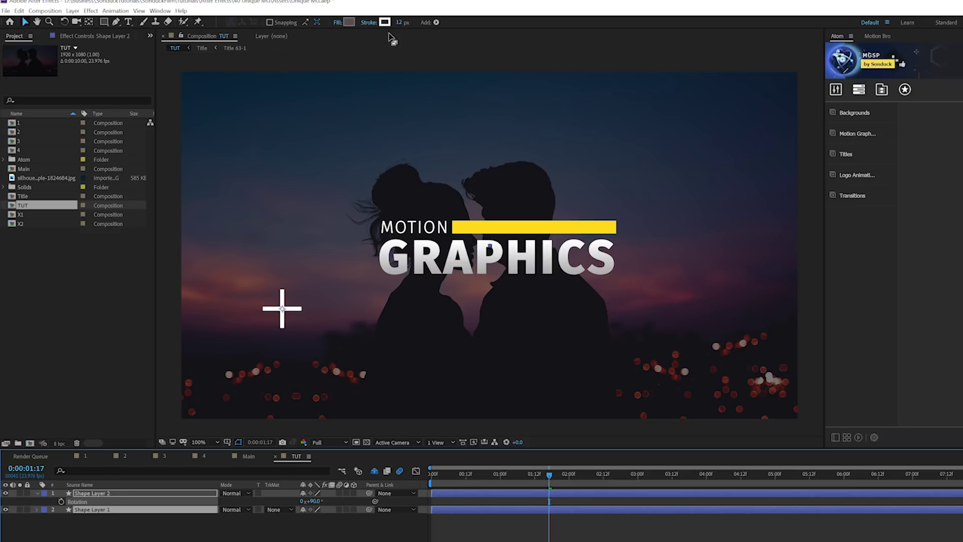
pyautogui.moveTo(402, 23); pyautogui.dragTo(403, 22)
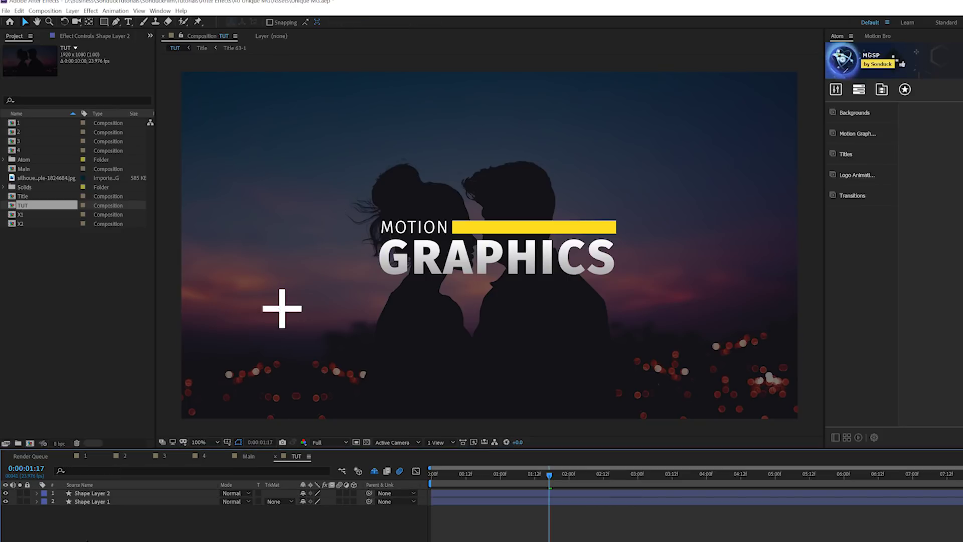
# Step: Pre-compose the cross lines as Cross 1 and duplicate it as Cross 2
pyautogui.click(38, 493)
pyautogui.click(72, 11)
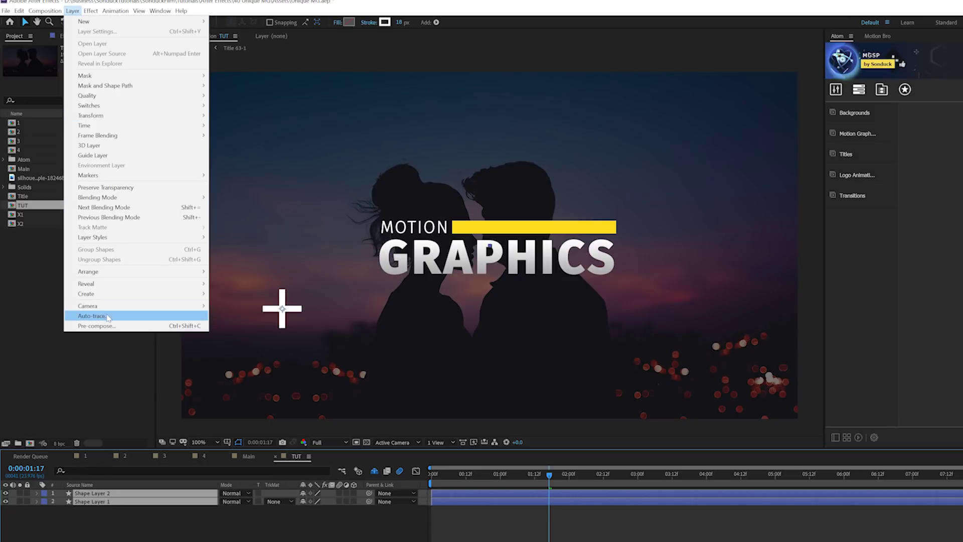
pyautogui.click(101, 323)
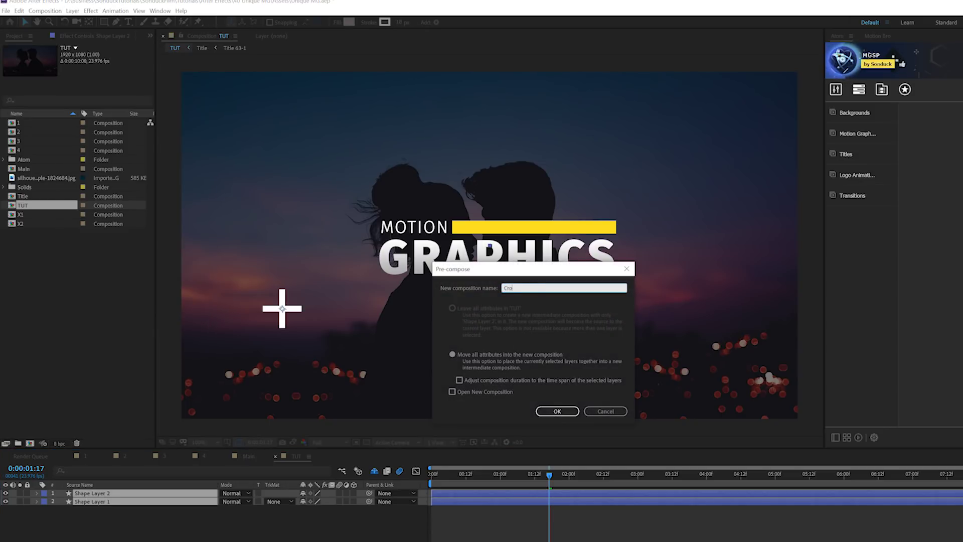
pyautogui.press('Return')
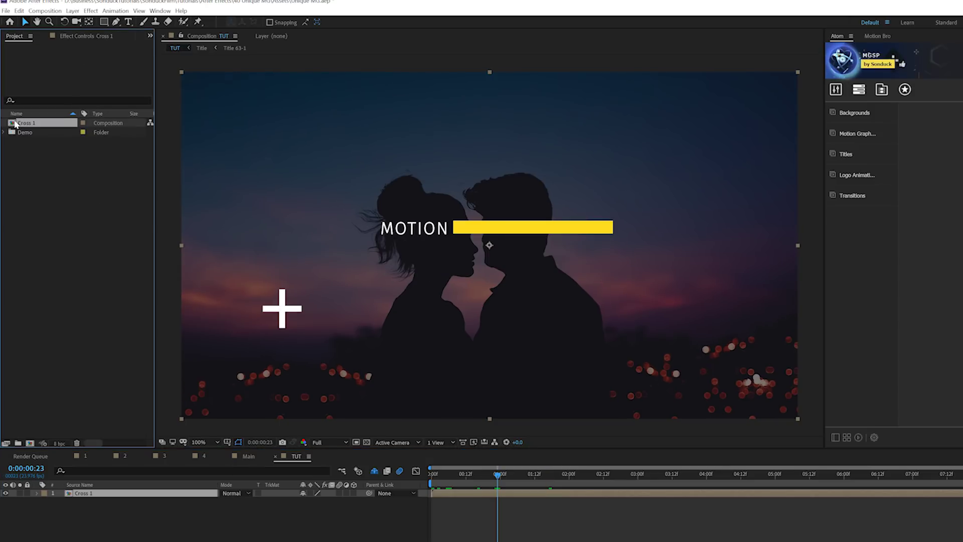
pyautogui.click(25, 124)
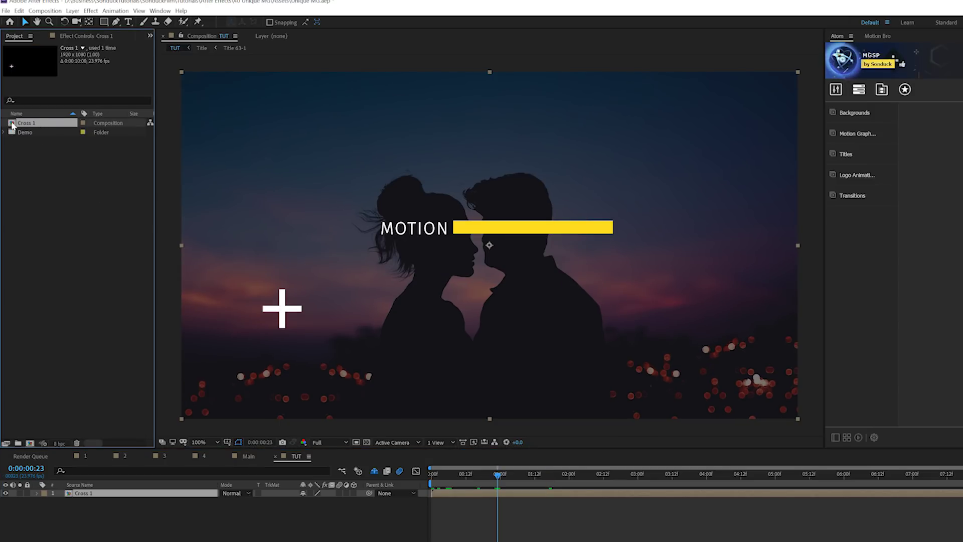
pyautogui.hotkey('ctrl', 'd')
# Step: Thin Cross 2's strokes to 5 px and place a duplicated copy in TUT's upper left
pyautogui.doubleClick(12, 134)
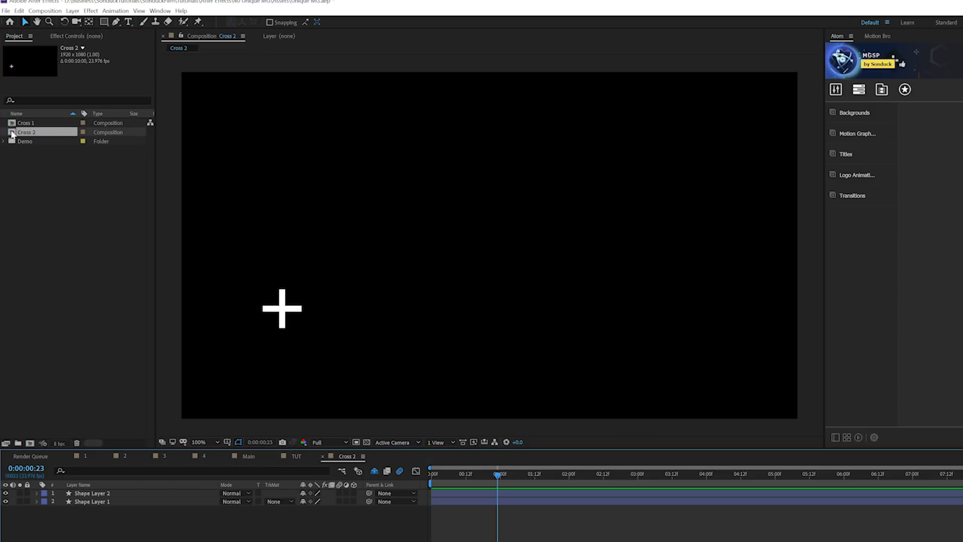
pyautogui.moveTo(104, 522); pyautogui.dragTo(101, 459)
pyautogui.moveTo(391, 22); pyautogui.dragTo(392, 22)
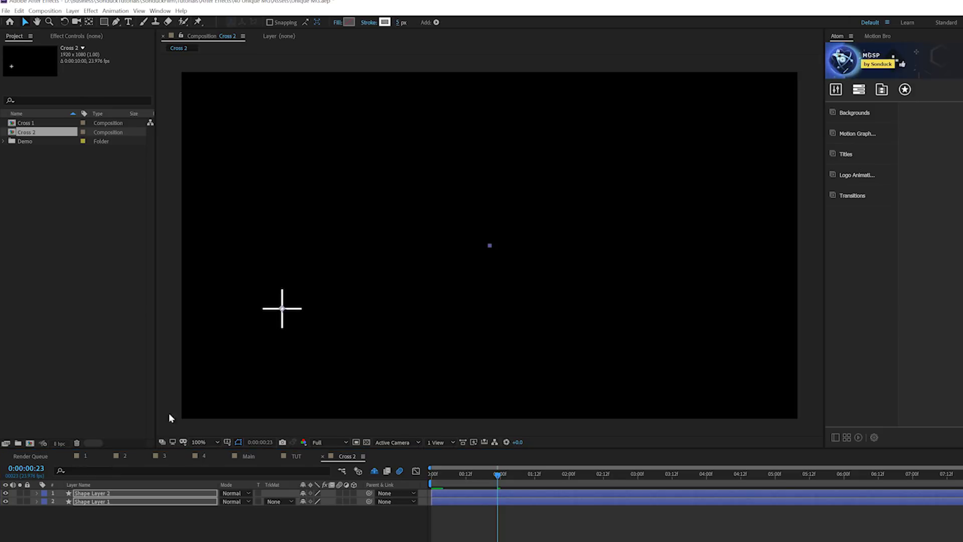
pyautogui.click(295, 456)
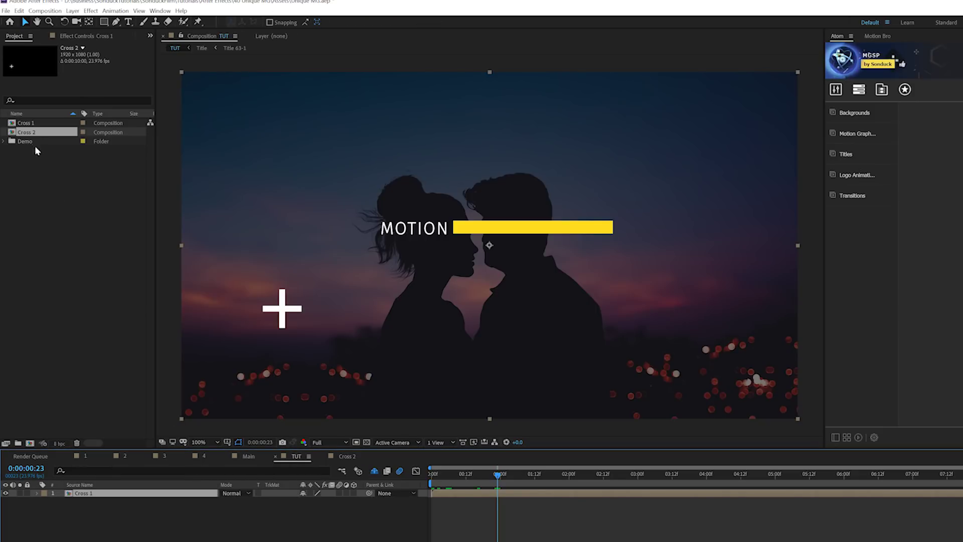
pyautogui.moveTo(29, 136); pyautogui.dragTo(79, 498)
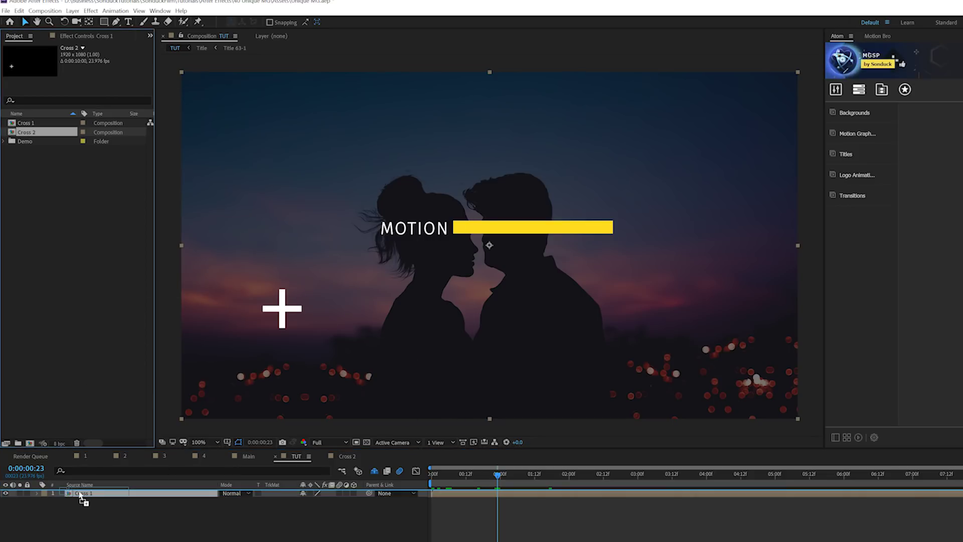
pyautogui.moveTo(230, 243); pyautogui.dragTo(249, 118)
pyautogui.hotkey('ctrl', 'd')
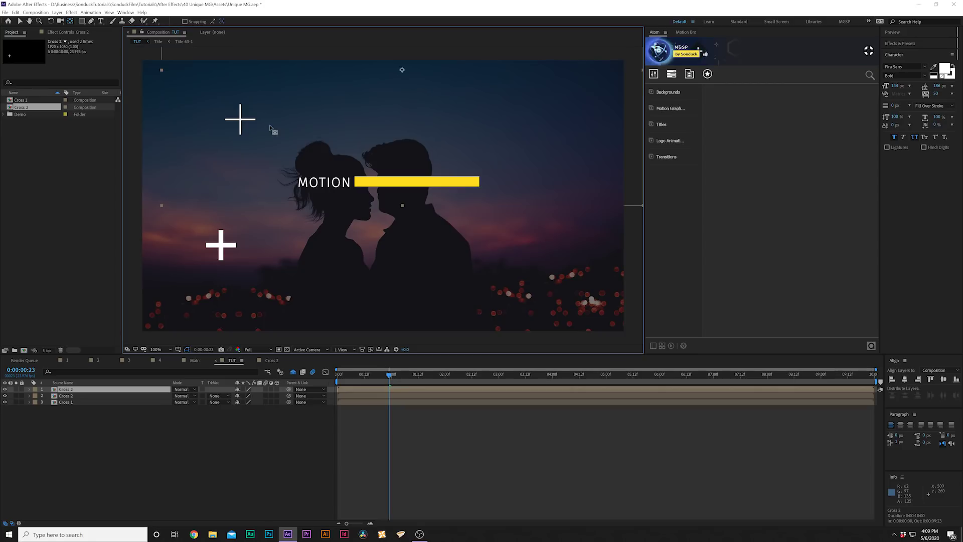
# Step: Duplicate the thin and thick crosses and scatter the copies around the frame
pyautogui.moveTo(243, 122); pyautogui.dragTo(495, 122)
pyautogui.hotkey('ctrl', 'd')
pyautogui.moveTo(495, 122); pyautogui.dragTo(179, 180)
pyautogui.hotkey('ctrl', 'd')
pyautogui.hotkey('ctrl', 'd')
pyautogui.hotkey('ctrl', 'd')
pyautogui.moveTo(347, 108); pyautogui.dragTo(351, 105)
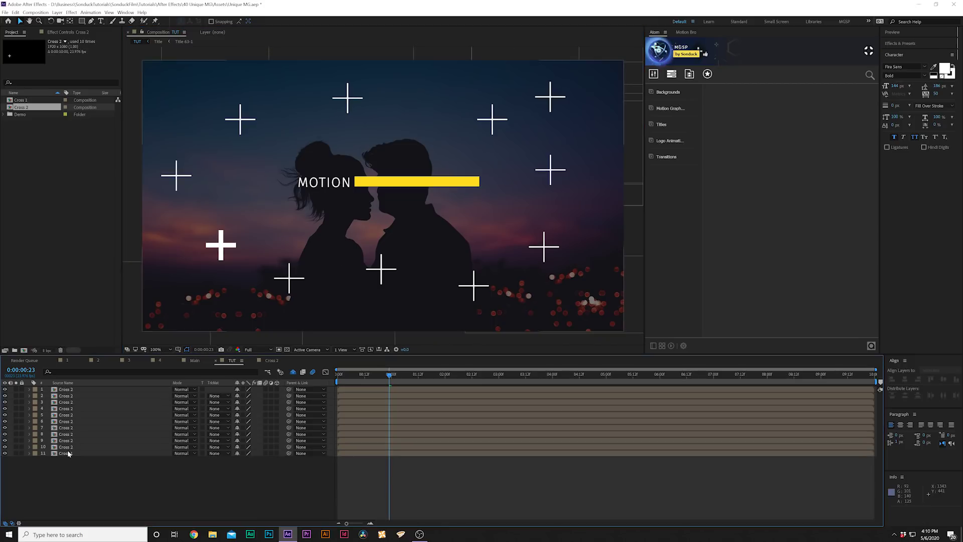
pyautogui.click(222, 246)
pyautogui.hotkey('ctrl', 'd')
pyautogui.moveTo(222, 246); pyautogui.dragTo(433, 107)
pyautogui.hotkey('ctrl', 'd')
# Step: Preview, then trim all cross layers to about 14 frames
pyautogui.press('space')
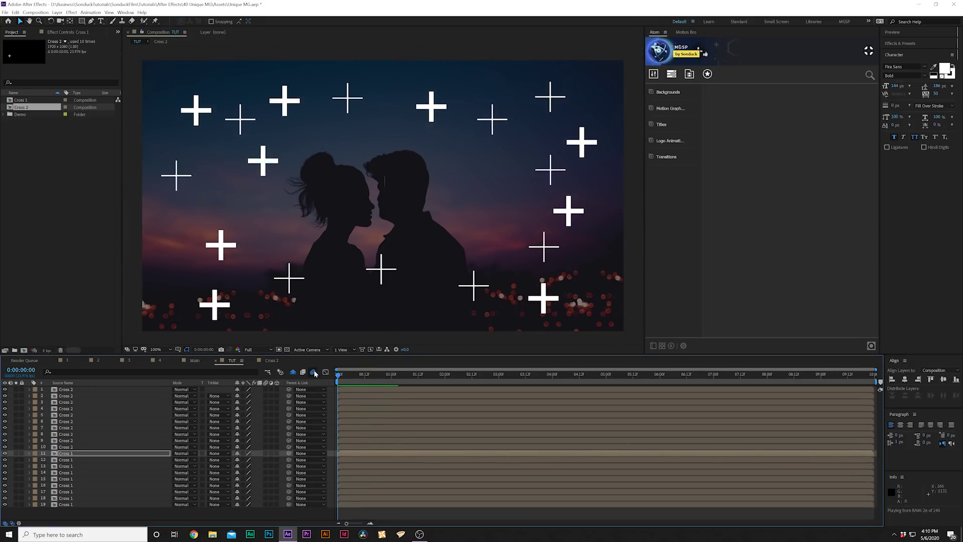
pyautogui.press('space')
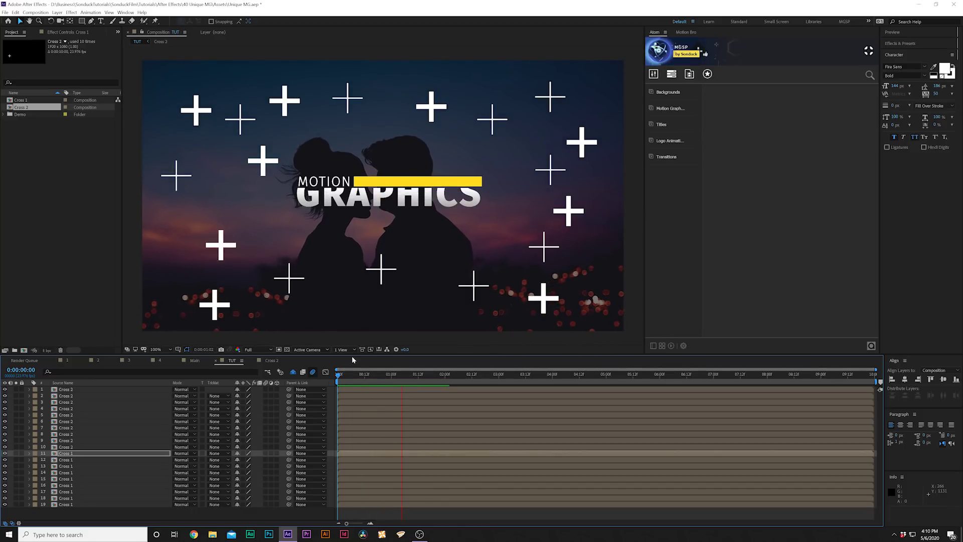
pyautogui.moveTo(75, 513); pyautogui.dragTo(101, 412)
pyautogui.hotkey('ctrl', 'a')
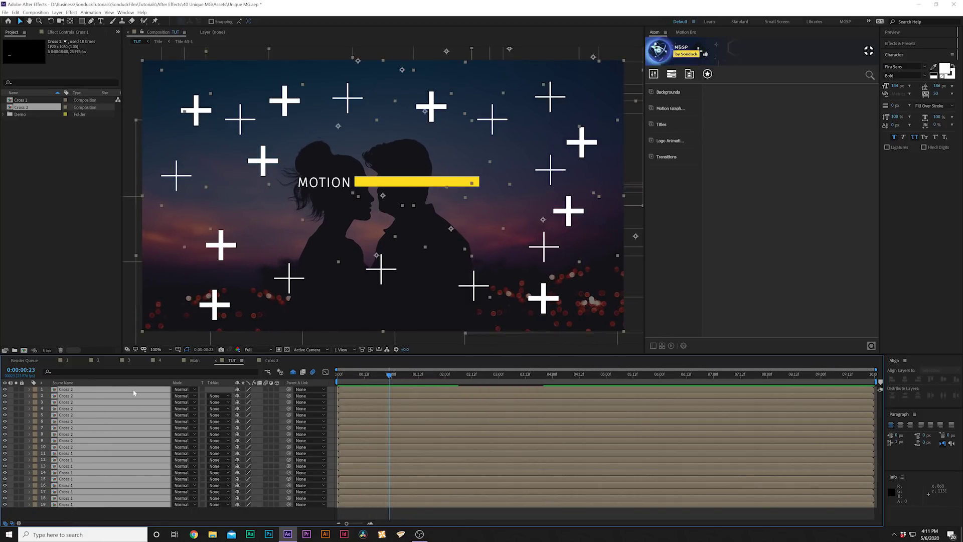
pyautogui.moveTo(874, 395); pyautogui.dragTo(367, 394)
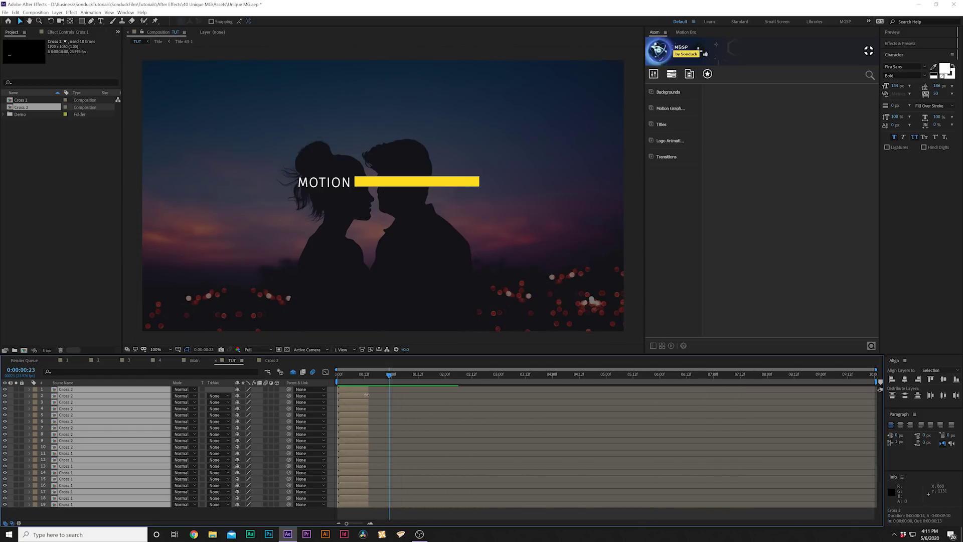
# Step: Stagger the start times of the cross layers so they appear one after another
pyautogui.click(83, 507)
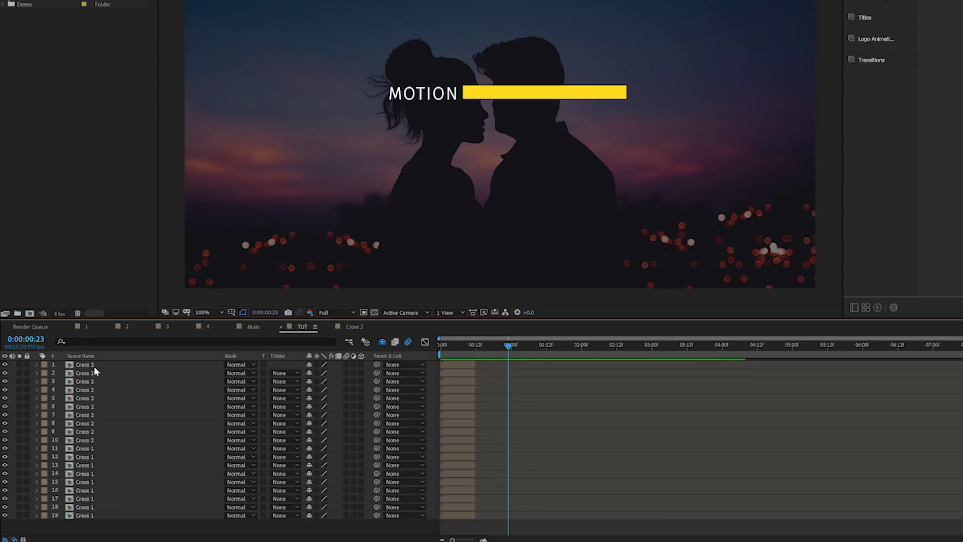
pyautogui.click(95, 367)
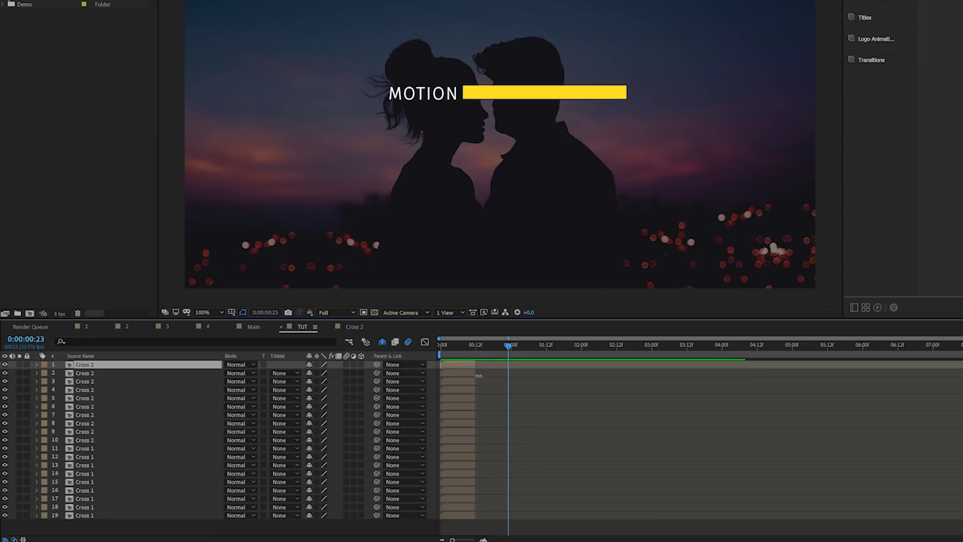
pyautogui.moveTo(466, 364); pyautogui.dragTo(475, 398)
pyautogui.moveTo(451, 406); pyautogui.dragTo(468, 406)
pyautogui.moveTo(454, 415); pyautogui.dragTo(474, 423)
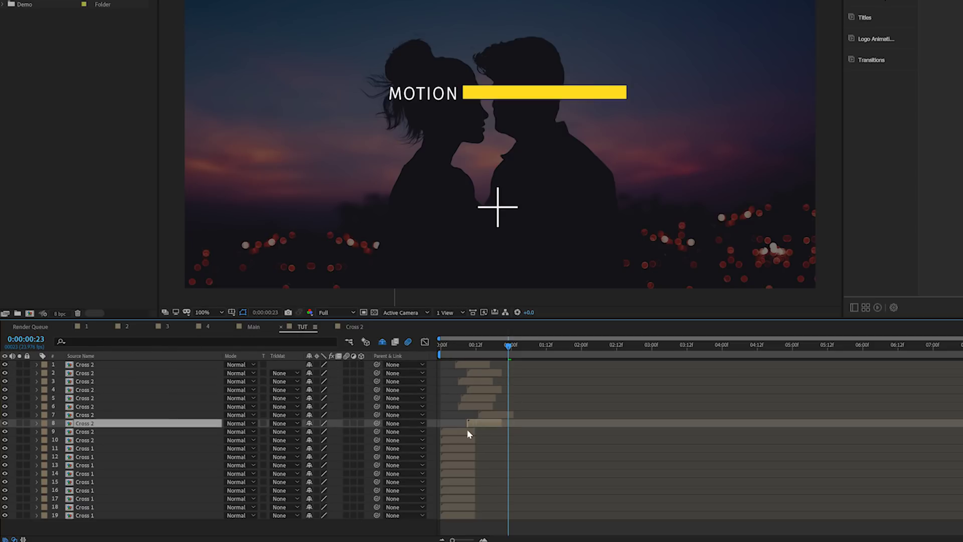
pyautogui.click(458, 431)
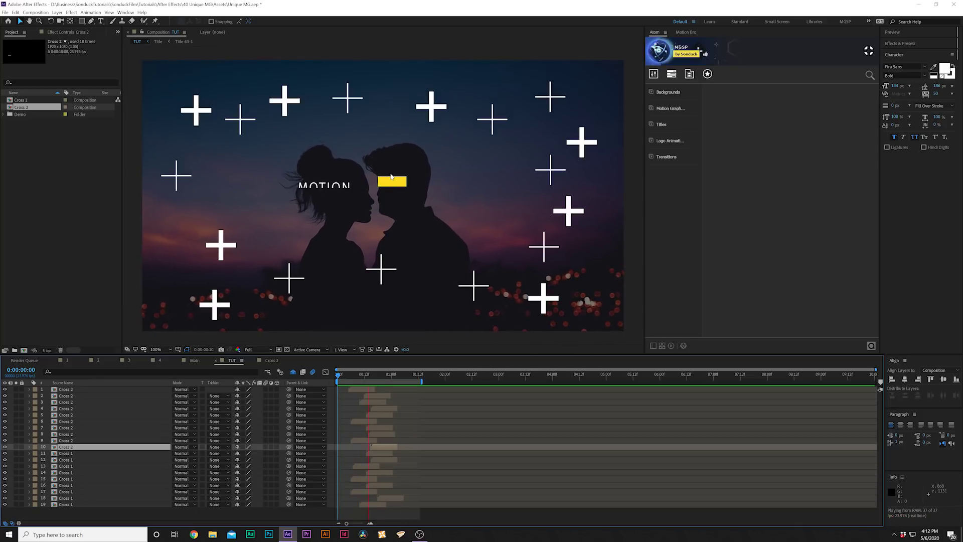
pyautogui.press('space')
# Step: Pre-compose all nineteen crosses as 'Cross all' and end that layer at 1:08
pyautogui.press('F2')
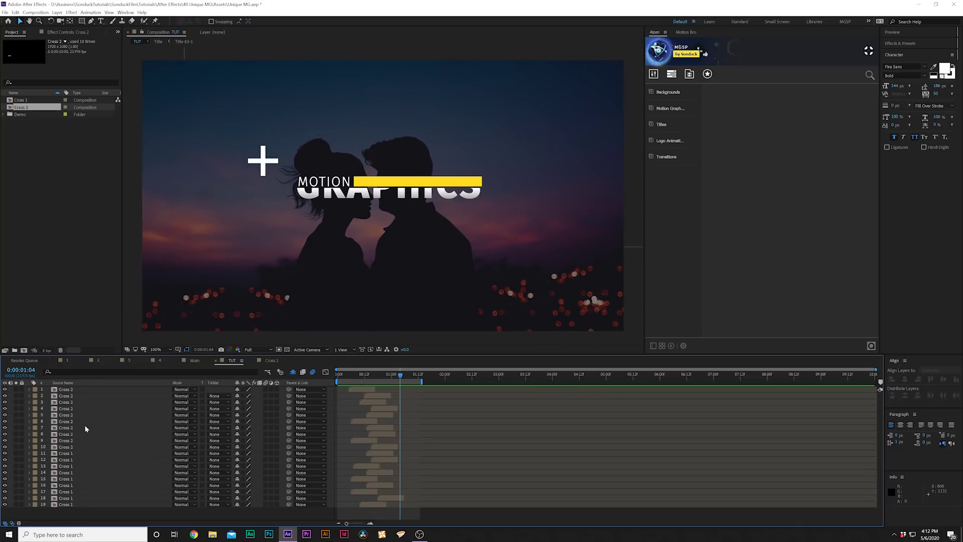
pyautogui.click(78, 390)
pyautogui.keyDown('shift'); pyautogui.click(65, 505); pyautogui.keyUp('shift')
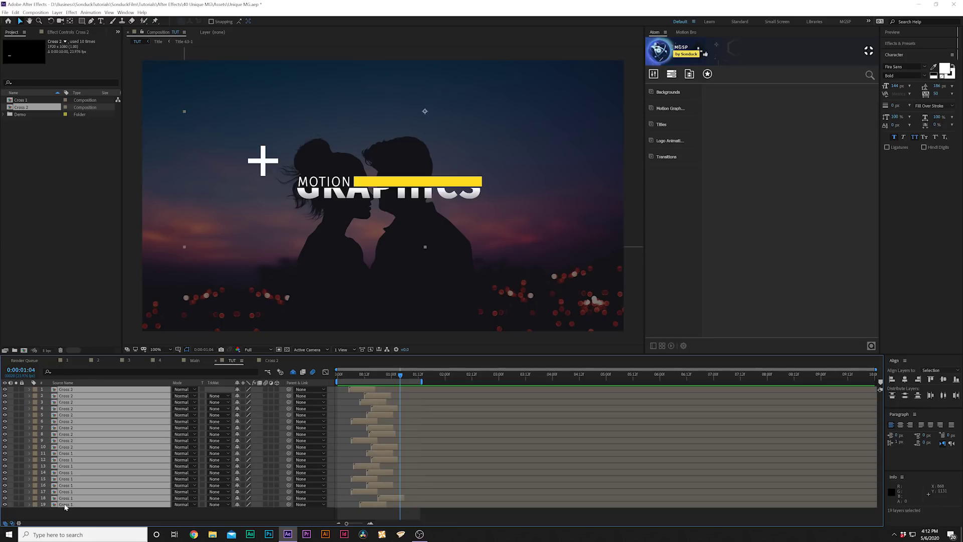
pyautogui.hotkey('ctrl', 'shift', 'c')
pyautogui.write('Cross all')
pyautogui.press('Return')
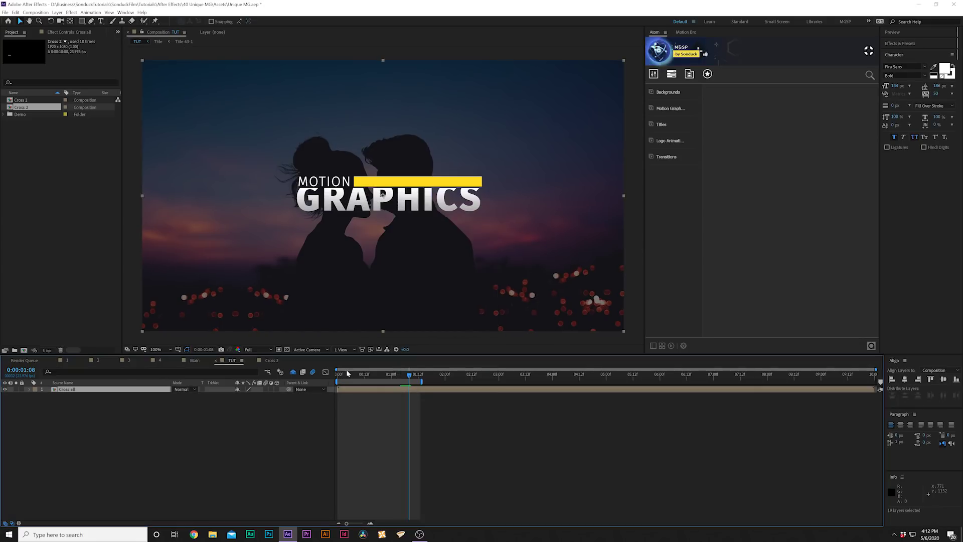
pyautogui.moveTo(873, 390); pyautogui.dragTo(508, 385)
# Step: Duplicate Cross all, preview, check the yellow arc in Composition 2 at frame 13, then switch to Illustrator
pyautogui.hotkey('ctrl', 'd')
pyautogui.press('space')
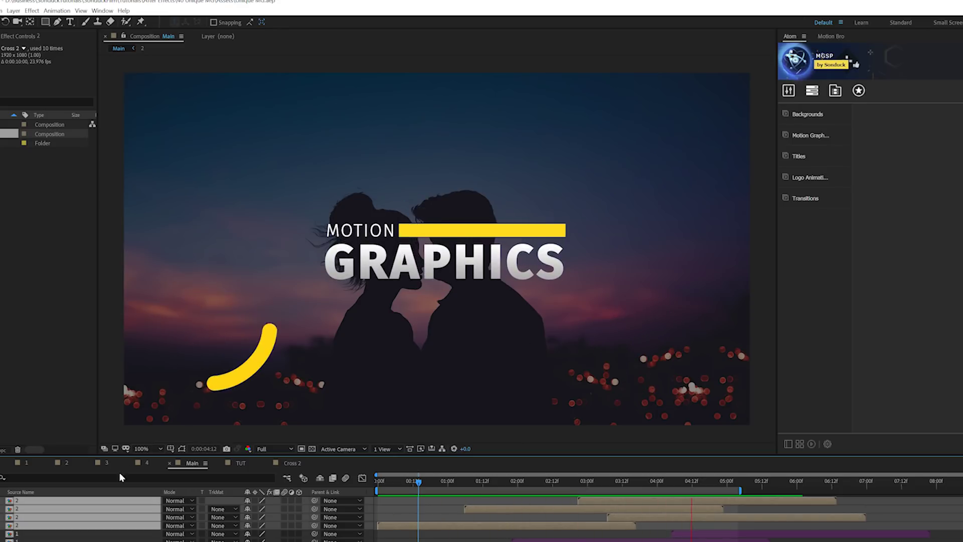
pyautogui.click(56, 462)
pyautogui.moveTo(393, 480); pyautogui.dragTo(480, 486)
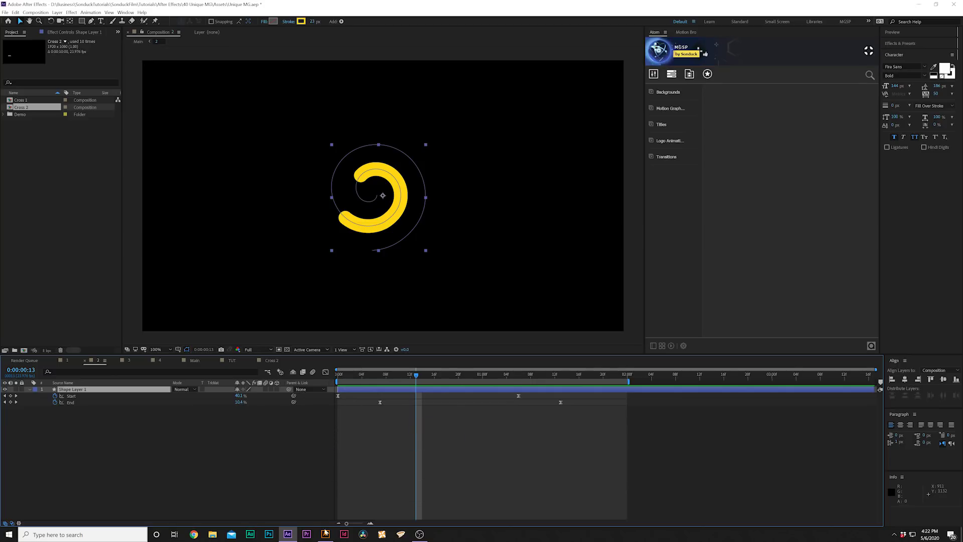
pyautogui.click(325, 534)
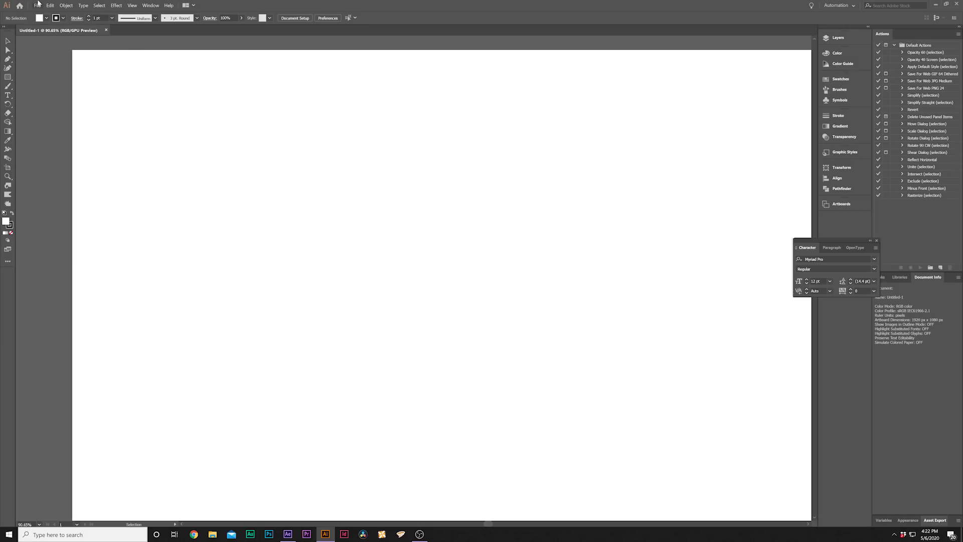
# Step: Draw a short vertical line near the artboard centre with the Pen tool
pyautogui.click(38, 4)
pyautogui.click(24, 150)
pyautogui.click(391, 202)
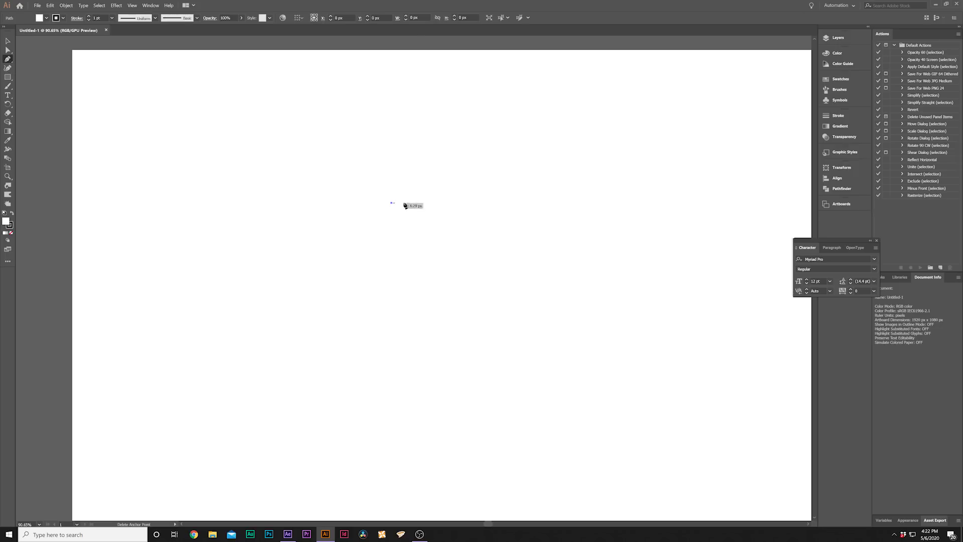
pyautogui.click(391, 260)
pyautogui.rightClick(359, 304)
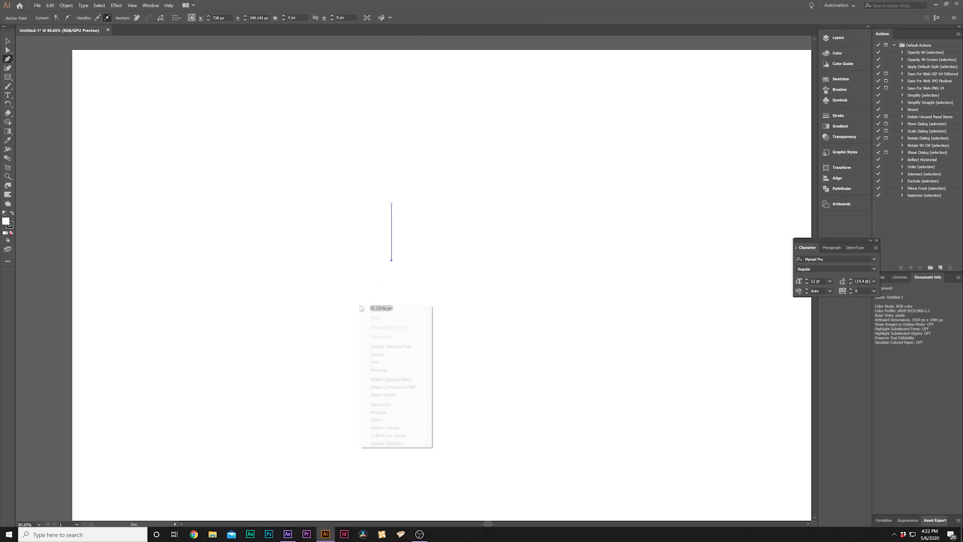
# Step: Switch to the Selection tool, pick the Twirl tool and browse the full toolbar
pyautogui.click(6, 41)
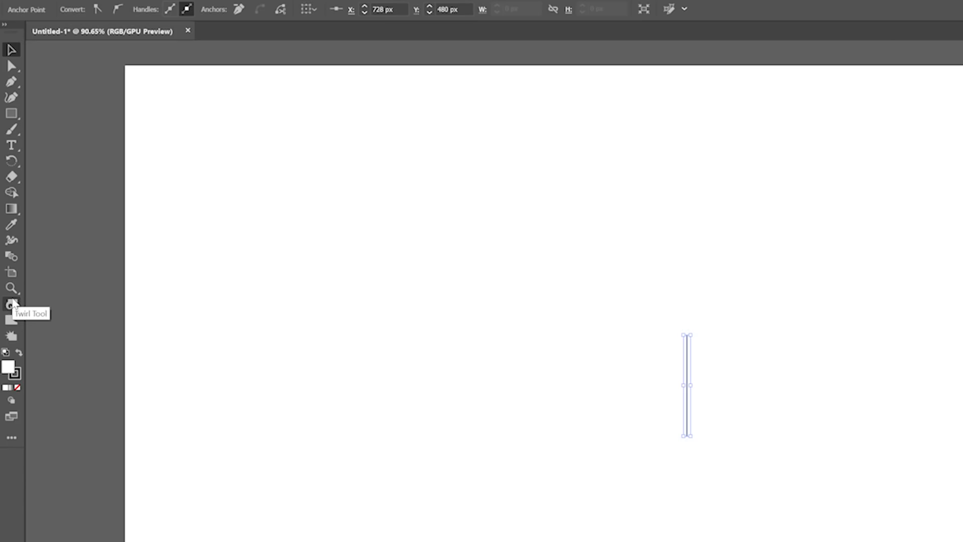
pyautogui.click(12, 304)
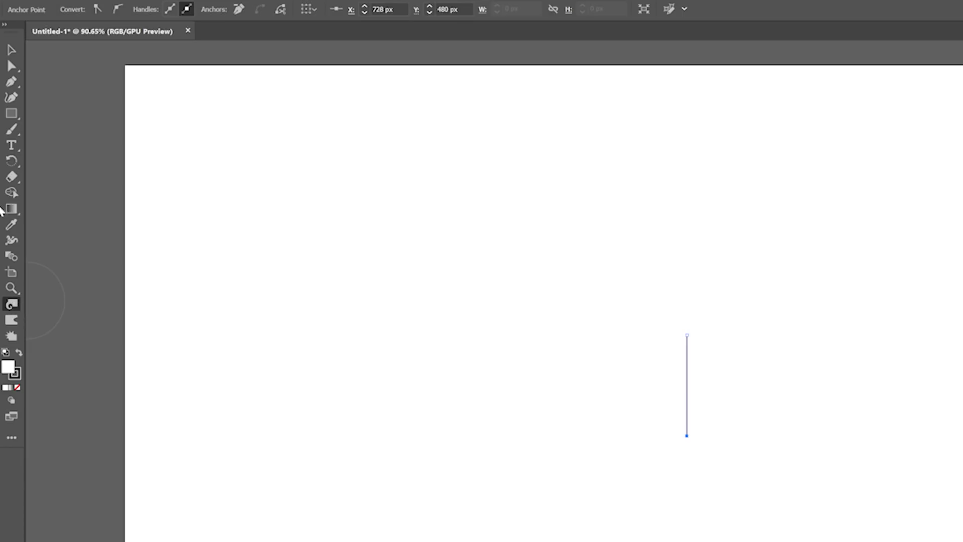
pyautogui.click(13, 444)
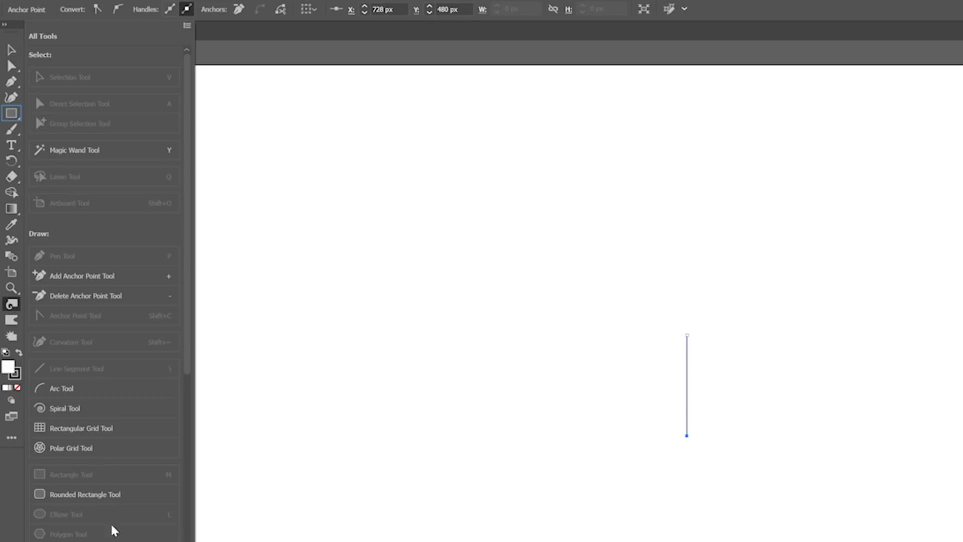
pyautogui.scroll(-15, 35, 94)
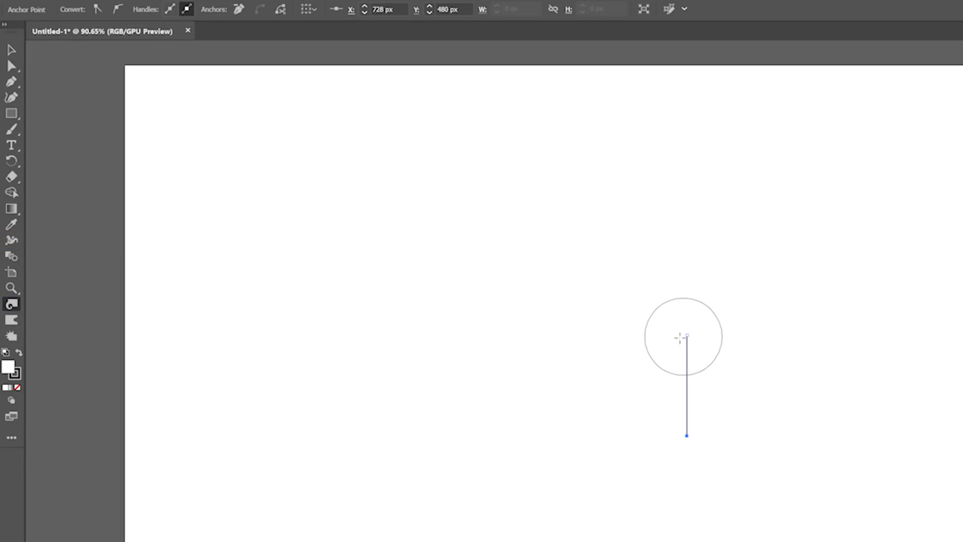
# Step: Set the Twirl brush to 200 × 200 px and twirl the line's top into a spiral
pyautogui.doubleClick(13, 305)
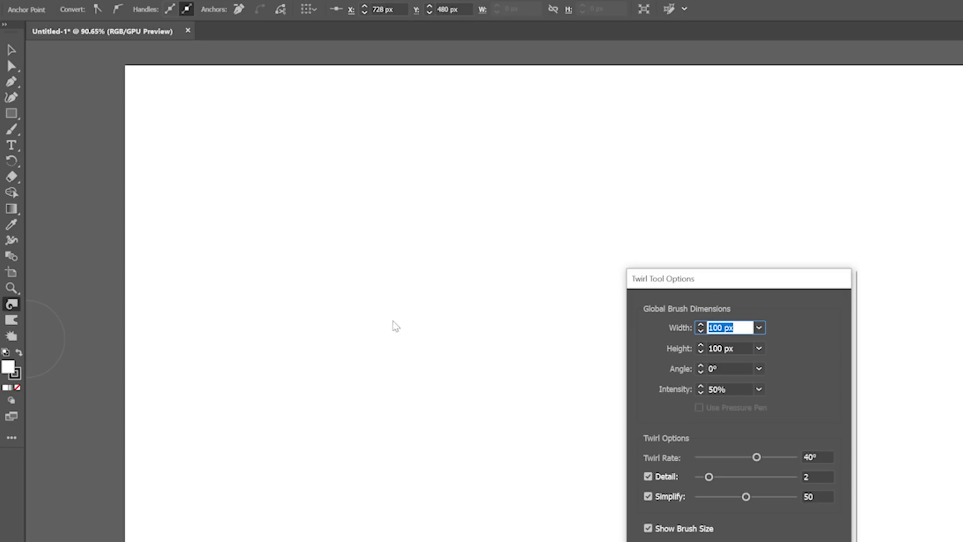
pyautogui.click(723, 326)
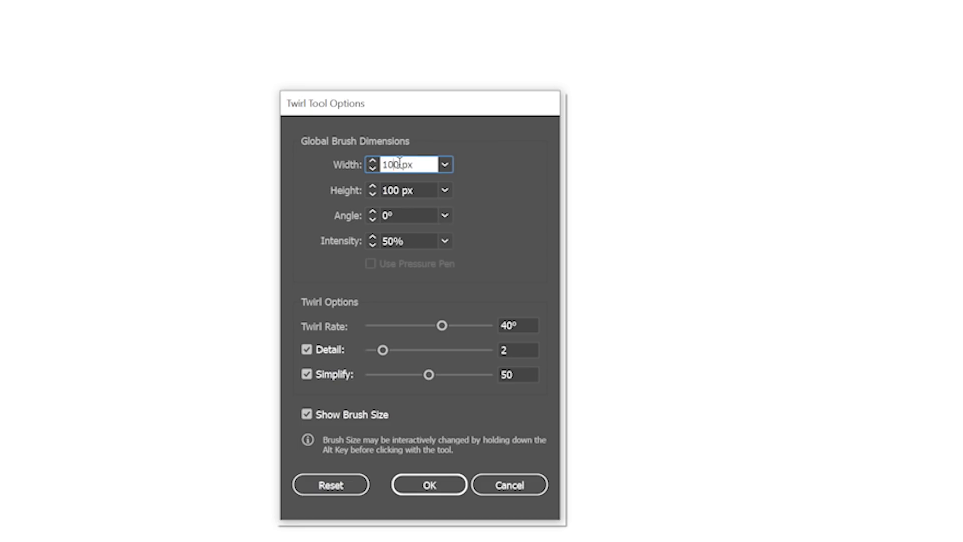
pyautogui.write('200')
pyautogui.press('Tab')
pyautogui.write('200')
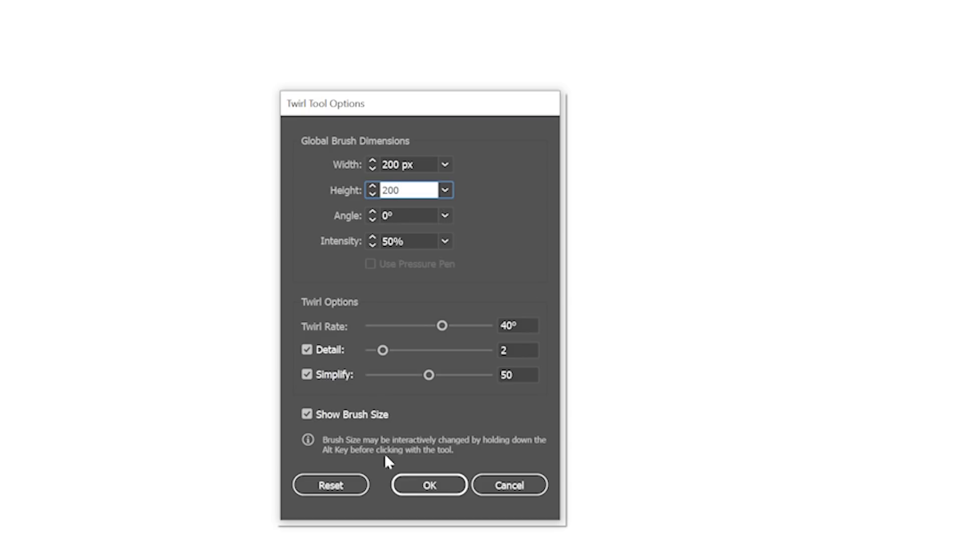
pyautogui.click(430, 485)
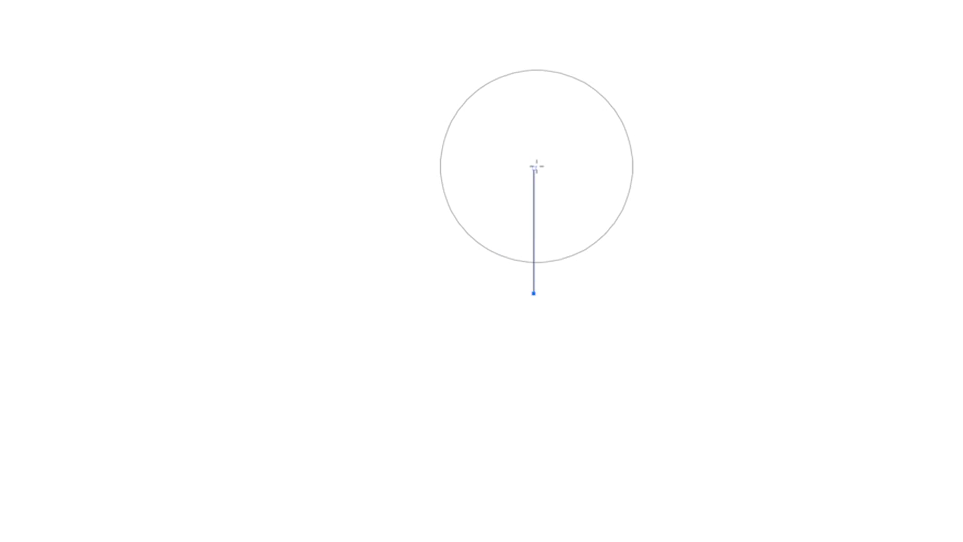
pyautogui.click(533, 168)
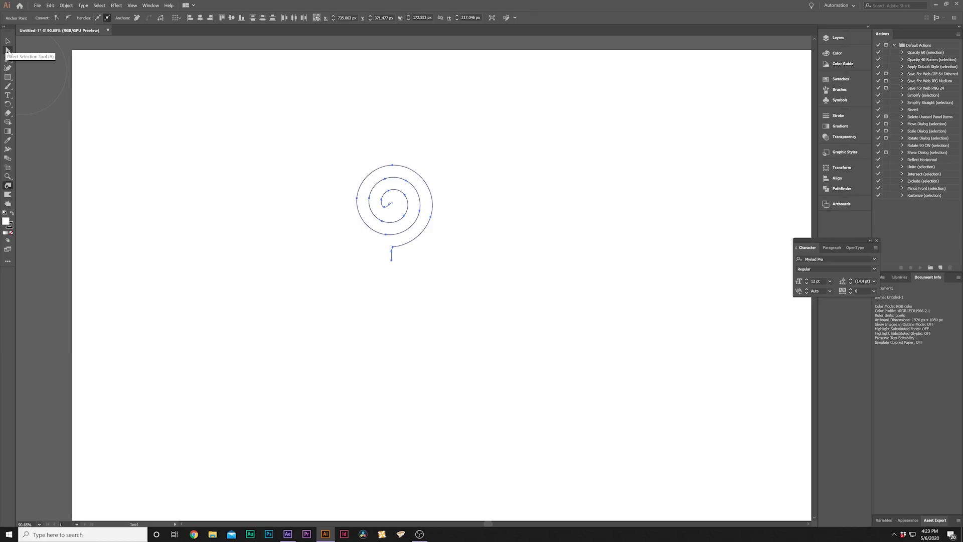
# Step: Delete the straight tails at the spiral's bottom end and centre with Direct Selection
pyautogui.click(8, 49)
pyautogui.click(392, 260)
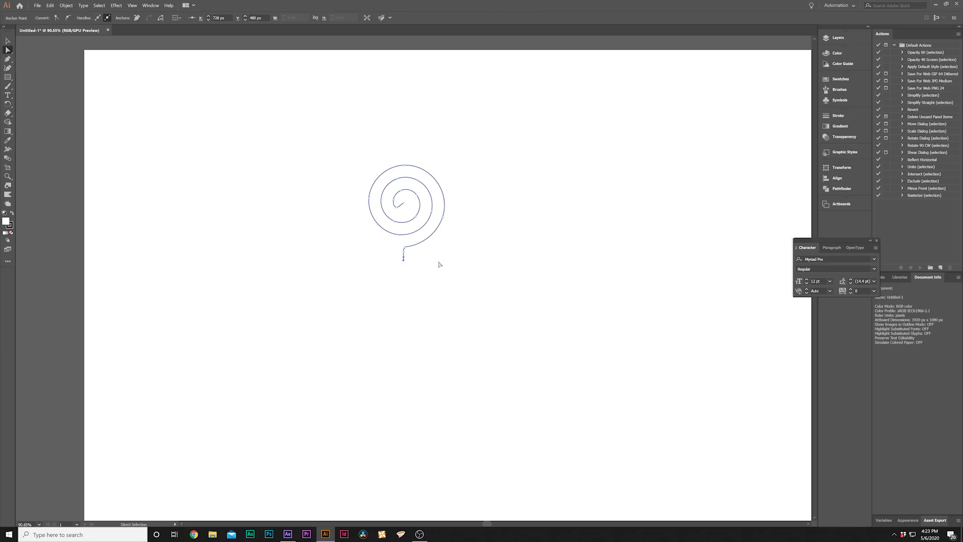
pyautogui.scroll(5, 424, 257)
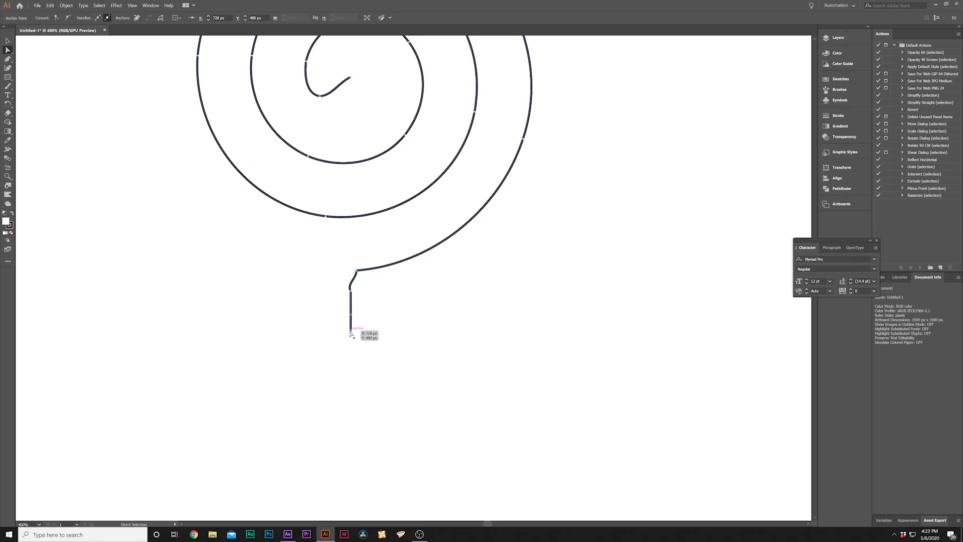
pyautogui.press('Delete')
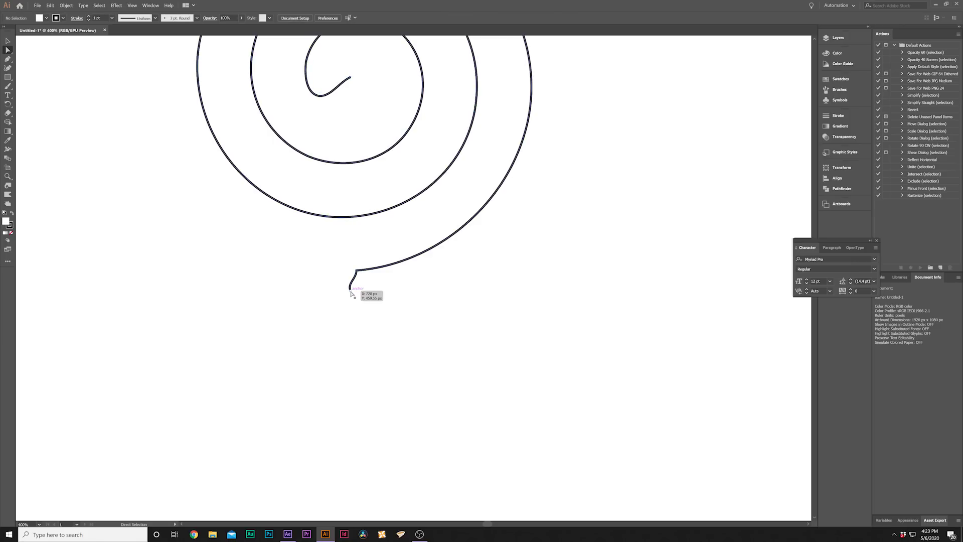
pyautogui.click(351, 291)
pyautogui.scroll(-1, 332, 212)
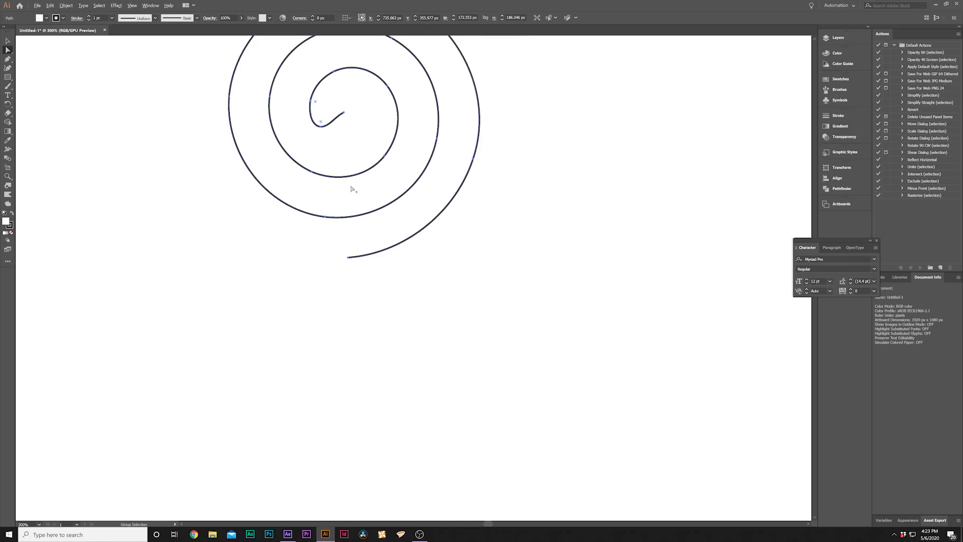
pyautogui.click(344, 113)
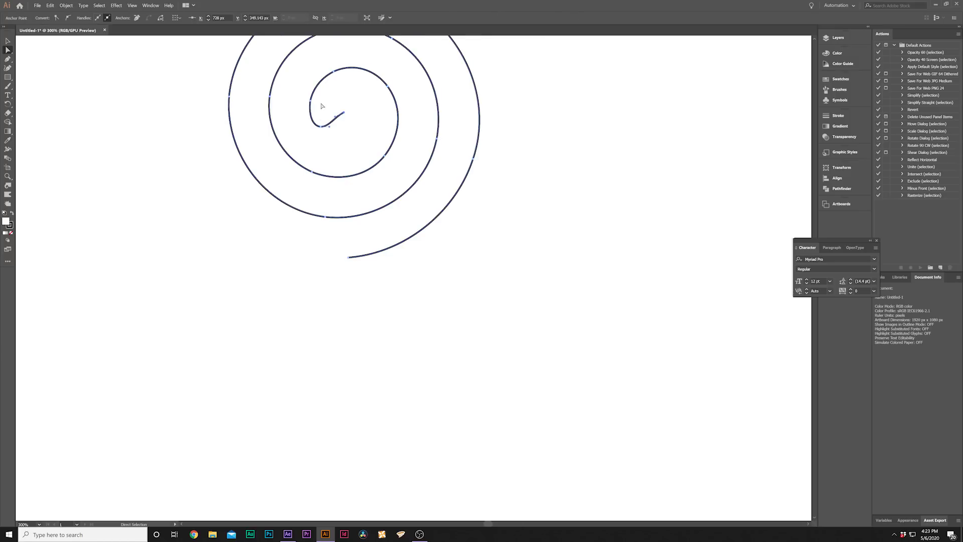
pyautogui.press('Delete')
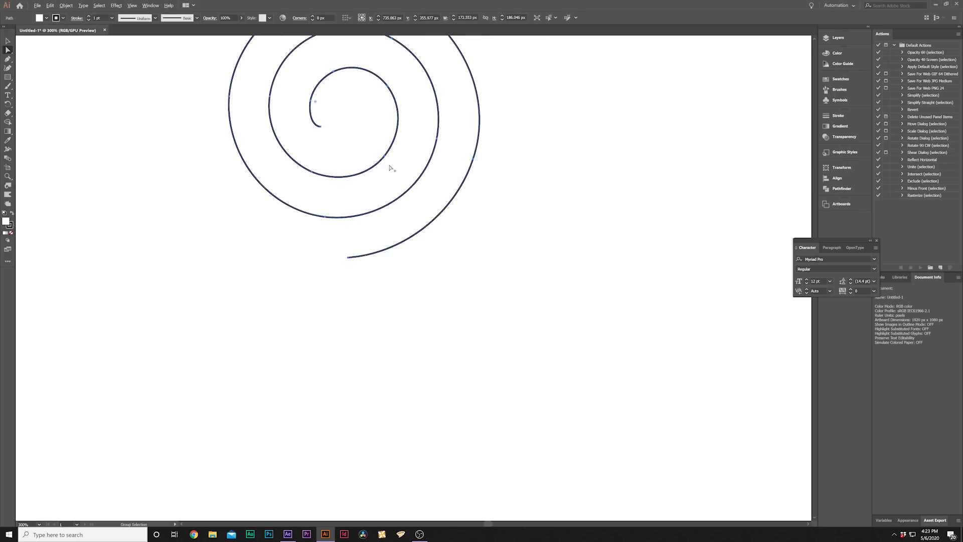
# Step: Select the whole spiral with the Selection tool and return to After Effects
pyautogui.scroll(-1, 392, 169)
pyautogui.click(274, 258)
pyautogui.hotkey('ctrl', 'a')
pyautogui.press('a')
pyautogui.press('v')
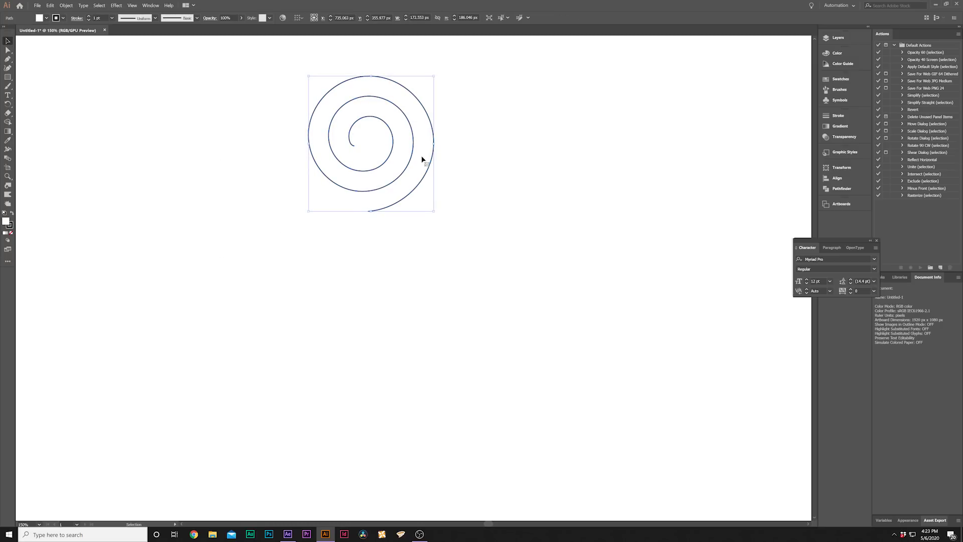
pyautogui.click(288, 534)
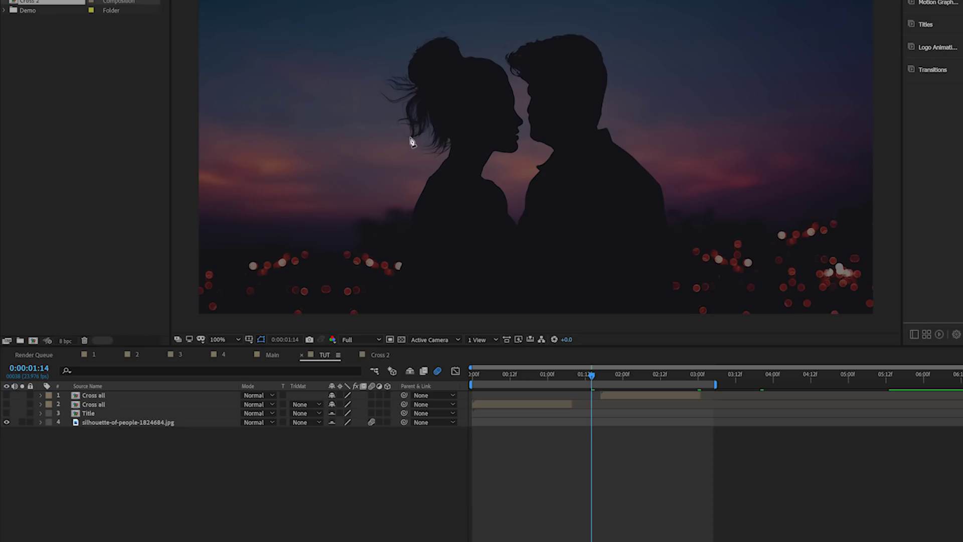
# Step: Paste a line shape layer into TUT and expand Shape 1 down to its Path property
pyautogui.hotkey('ctrl', 'v')
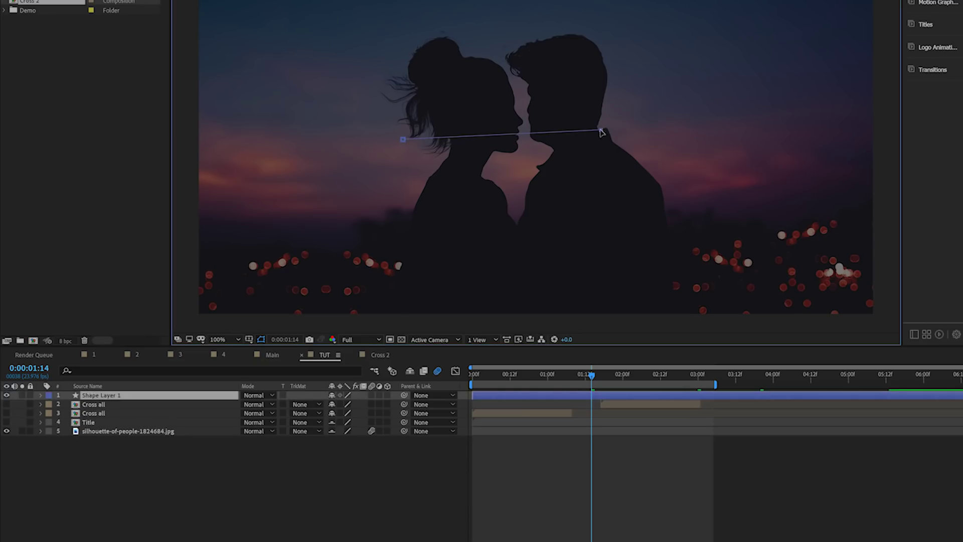
pyautogui.click(40, 396)
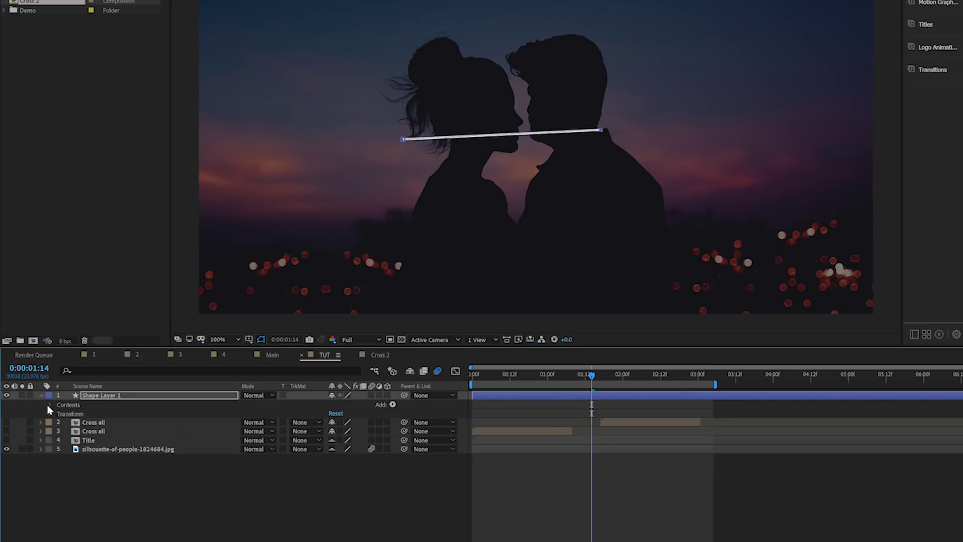
pyautogui.click(47, 404)
pyautogui.click(59, 413)
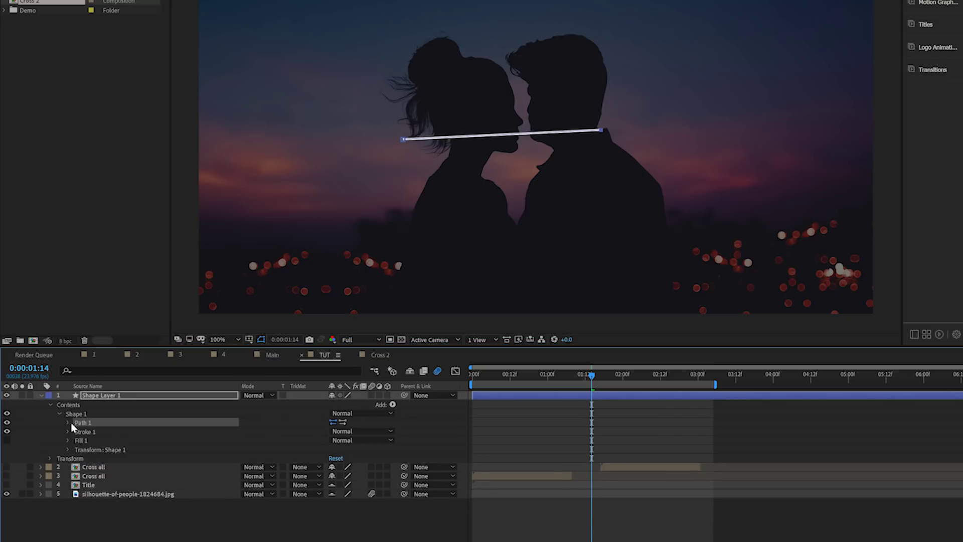
pyautogui.click(68, 422)
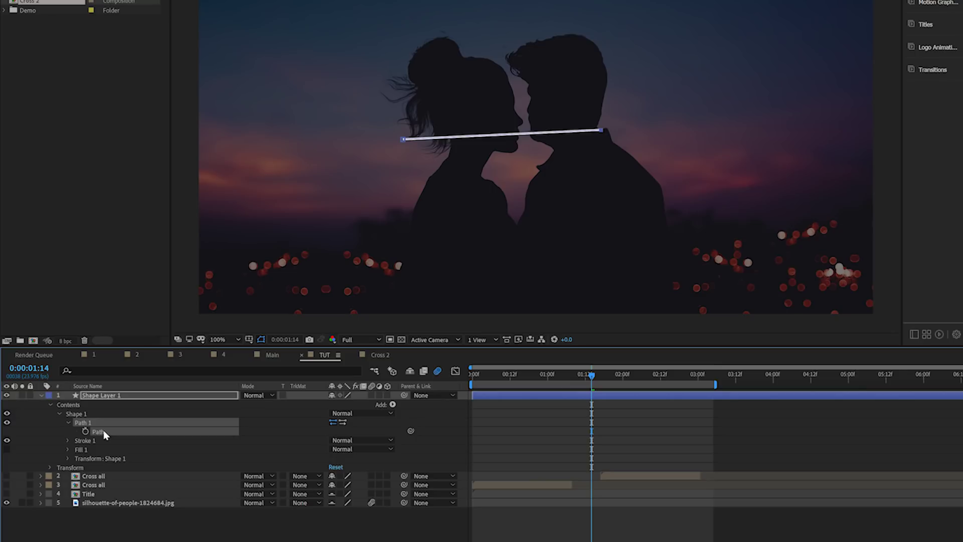
# Step: Paste the Illustrator spiral into the Path so the white stroke becomes a spiral
pyautogui.hotkey('ctrl', 'v')
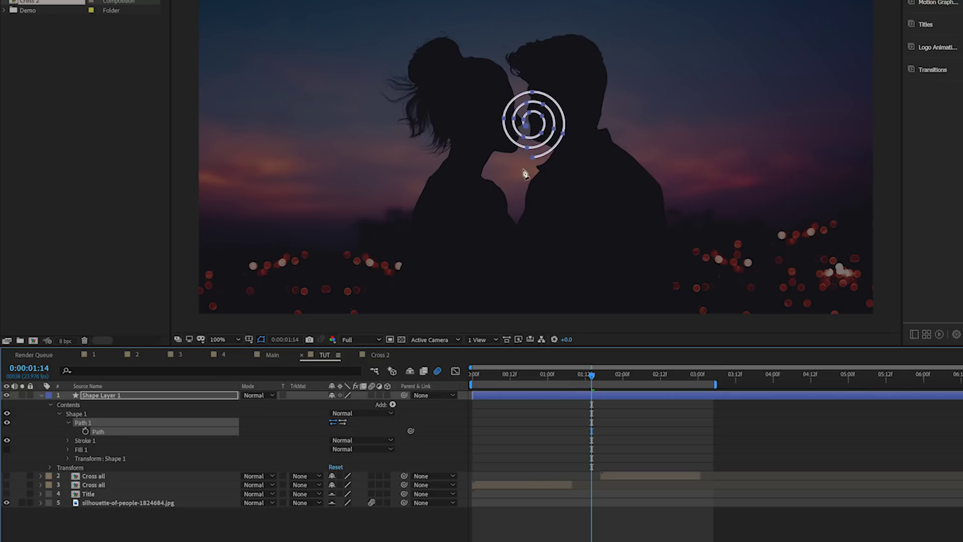
pyautogui.scroll(2, 525, 174)
pyautogui.press('F2')
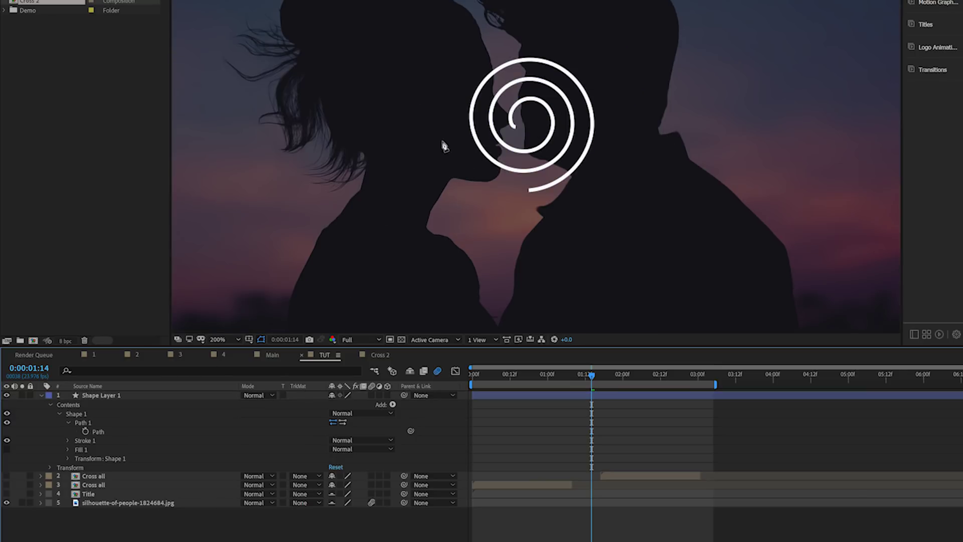
pyautogui.click(113, 396)
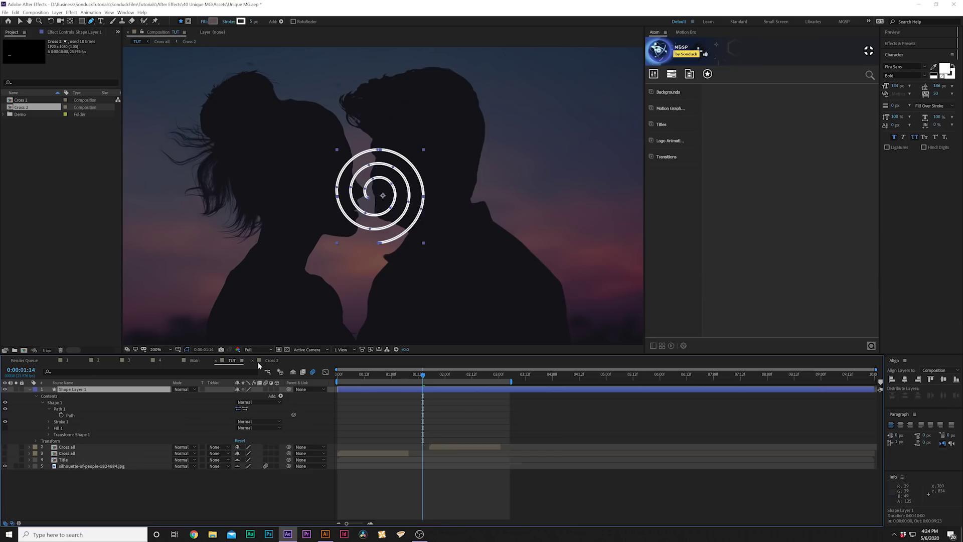
# Step: Thicken the spiral's stroke to 15 px and scale the spiral up to 244%
pyautogui.moveTo(256, 24); pyautogui.dragTo(257, 22)
pyautogui.press('s')
pyautogui.moveTo(247, 395); pyautogui.dragTo(299, 392)
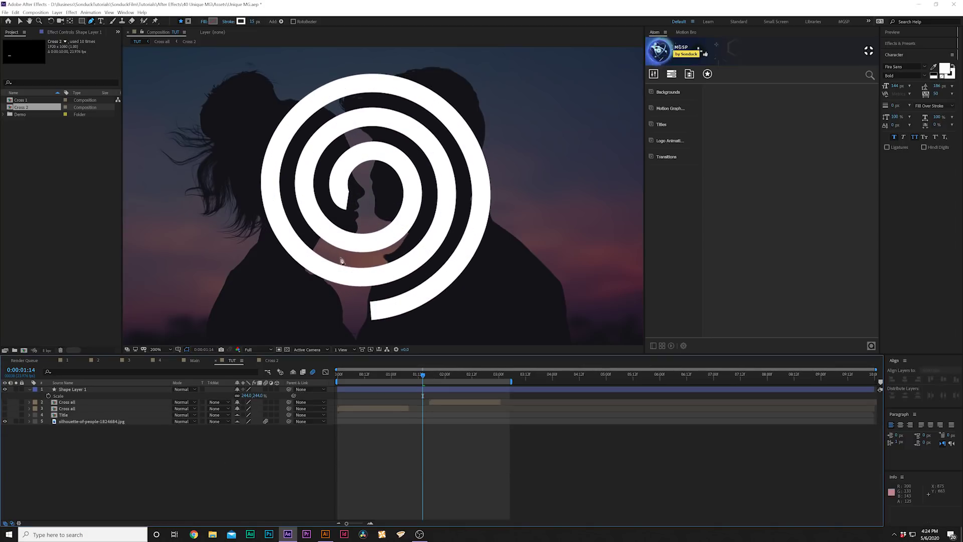
pyautogui.scroll(-3, 337, 253)
pyautogui.scroll(2, 339, 257)
# Step: Add a Trim Paths operator to the spiral layer's contents
pyautogui.click(100, 389)
pyautogui.click(35, 365)
pyautogui.click(36, 365)
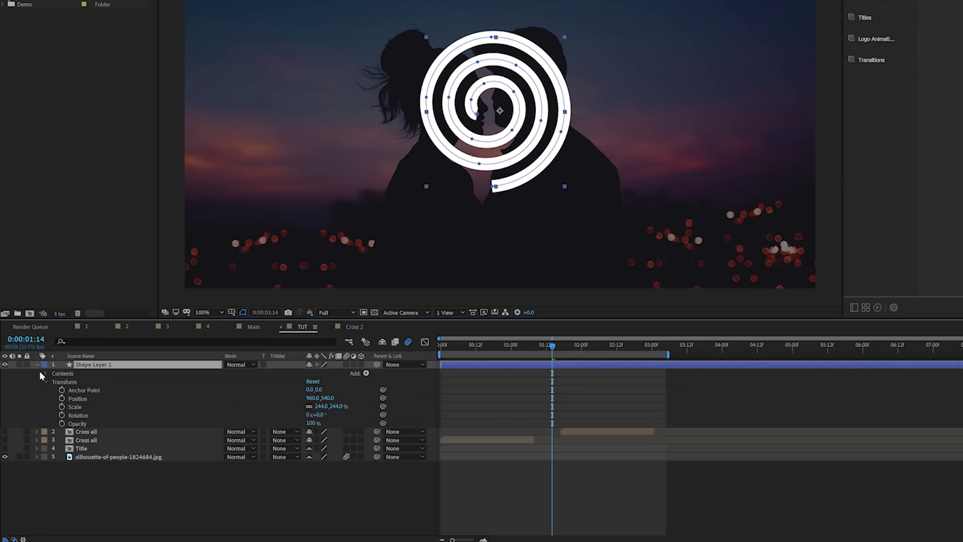
pyautogui.click(46, 380)
pyautogui.click(46, 373)
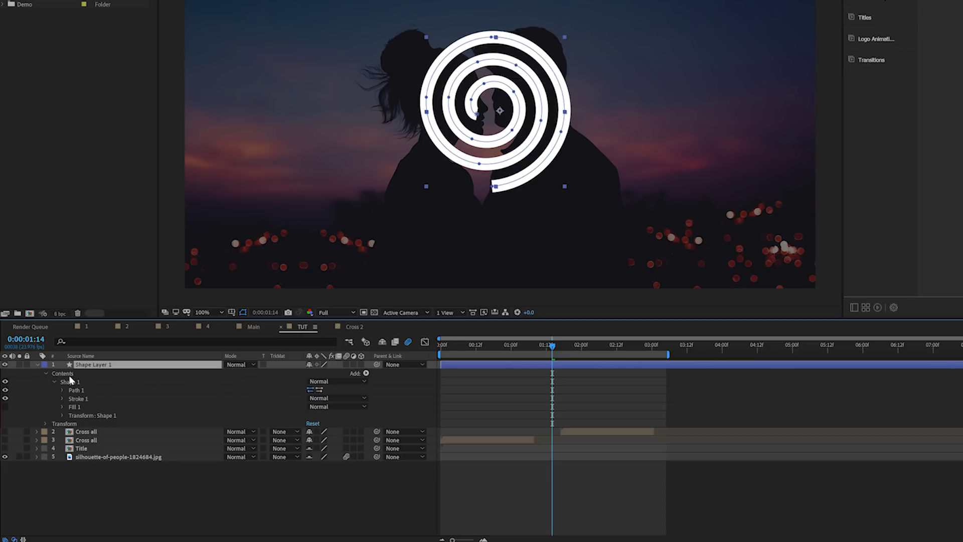
pyautogui.click(70, 375)
pyautogui.click(370, 374)
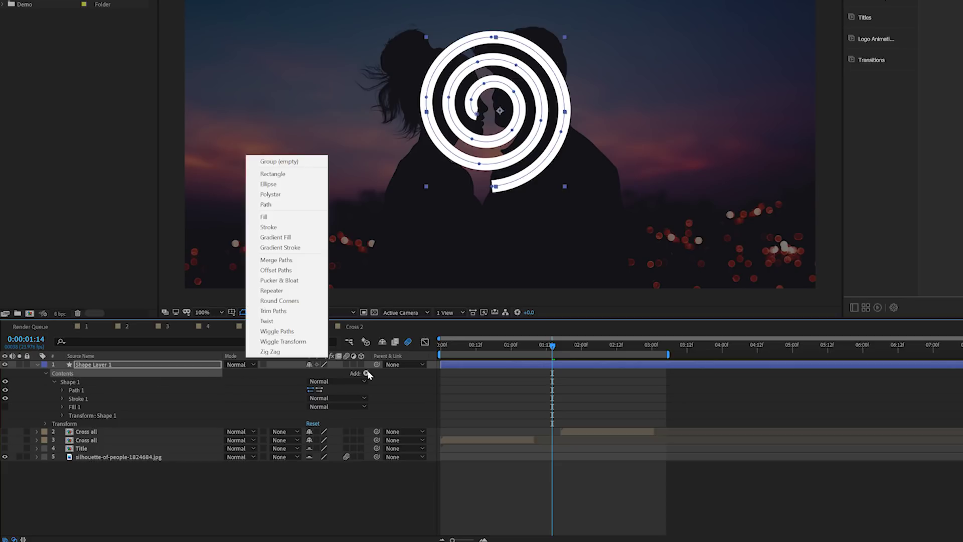
pyautogui.click(274, 307)
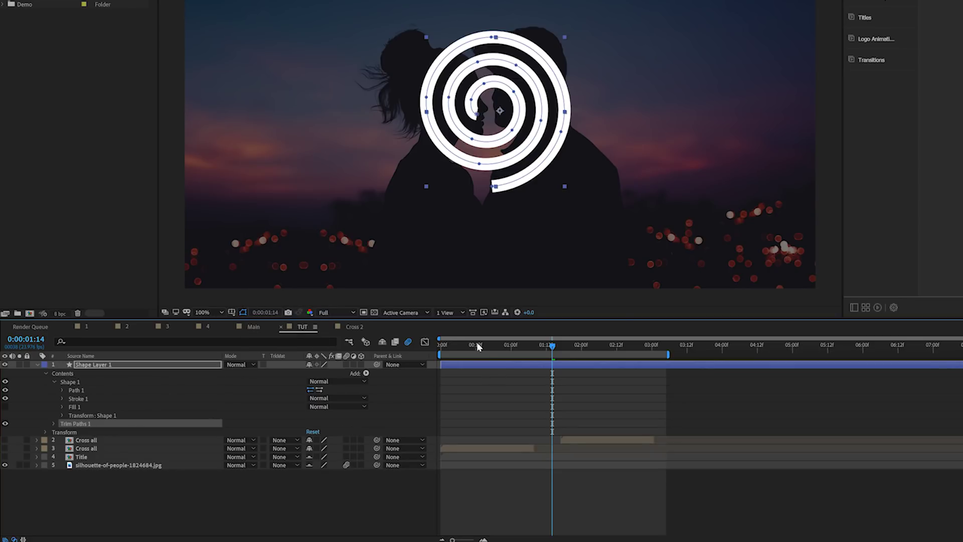
# Step: At the timeline start, set Trim Paths End to 0% and keyframe both Start and End
pyautogui.moveTo(477, 344); pyautogui.dragTo(421, 348)
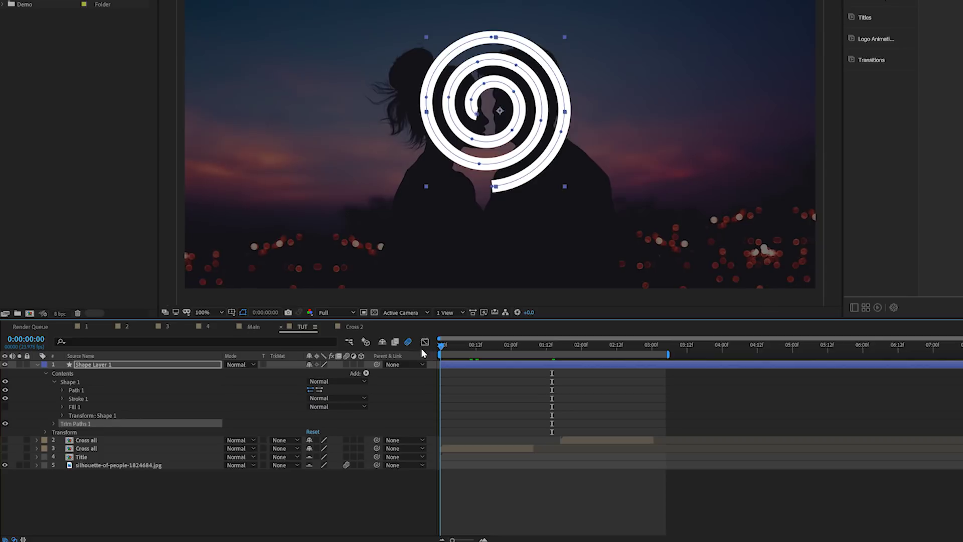
pyautogui.click(54, 424)
pyautogui.moveTo(307, 440); pyautogui.dragTo(213, 435)
pyautogui.click(70, 432)
pyautogui.click(71, 440)
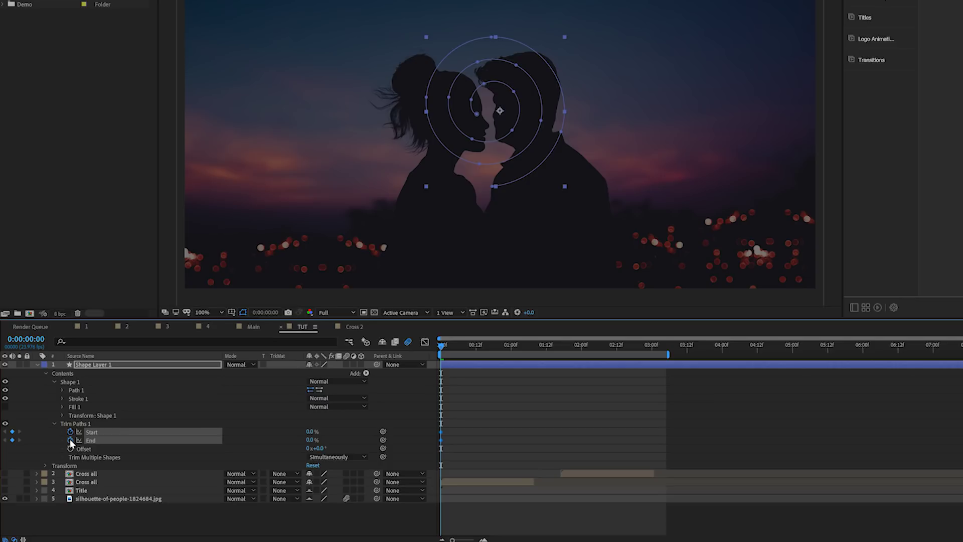
pyautogui.moveTo(441, 440); pyautogui.dragTo(475, 445)
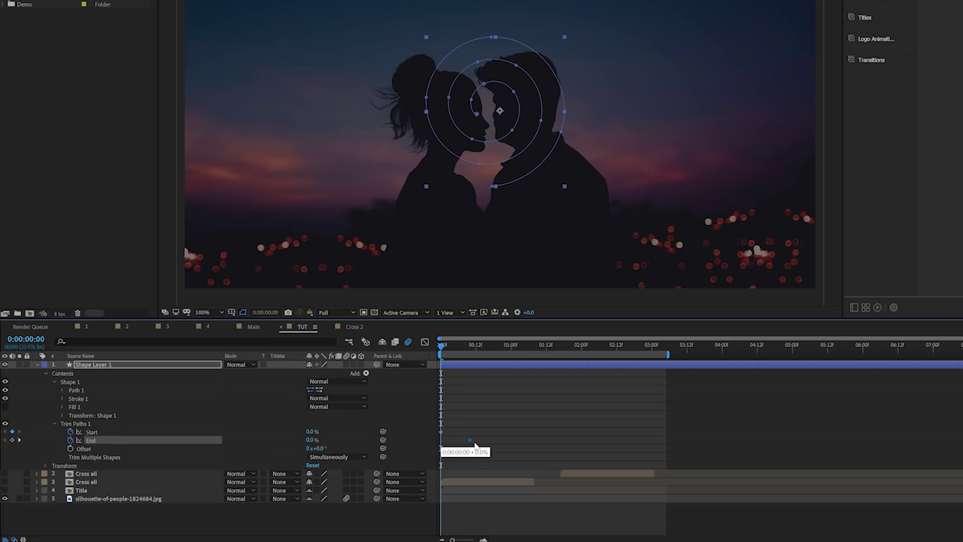
# Step: Keyframe Trim Paths Start to 100% at 0:00:02:20 and End to full at 0:00:03:12
pyautogui.moveTo(489, 346); pyautogui.dragTo(640, 358)
pyautogui.click(344, 426)
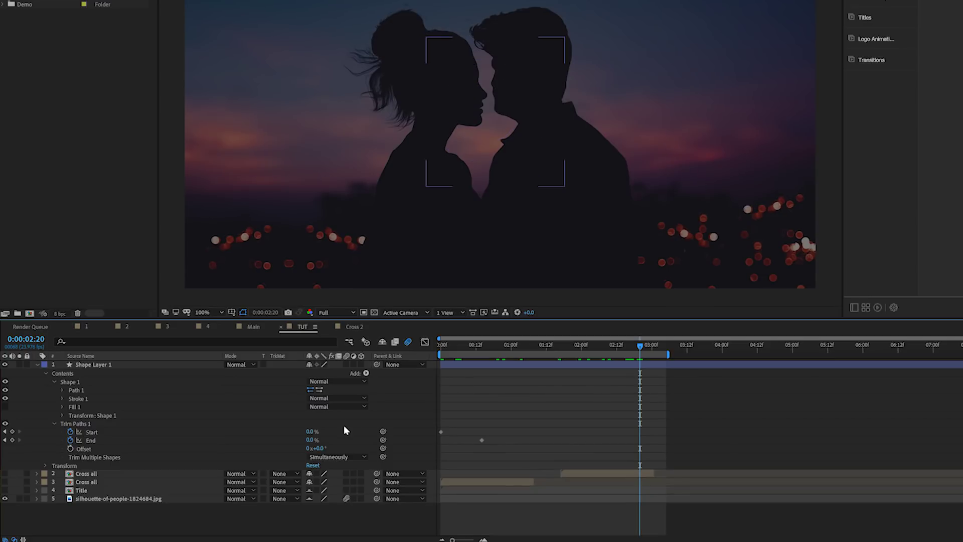
pyautogui.moveTo(318, 431); pyautogui.dragTo(395, 436)
pyautogui.press('space')
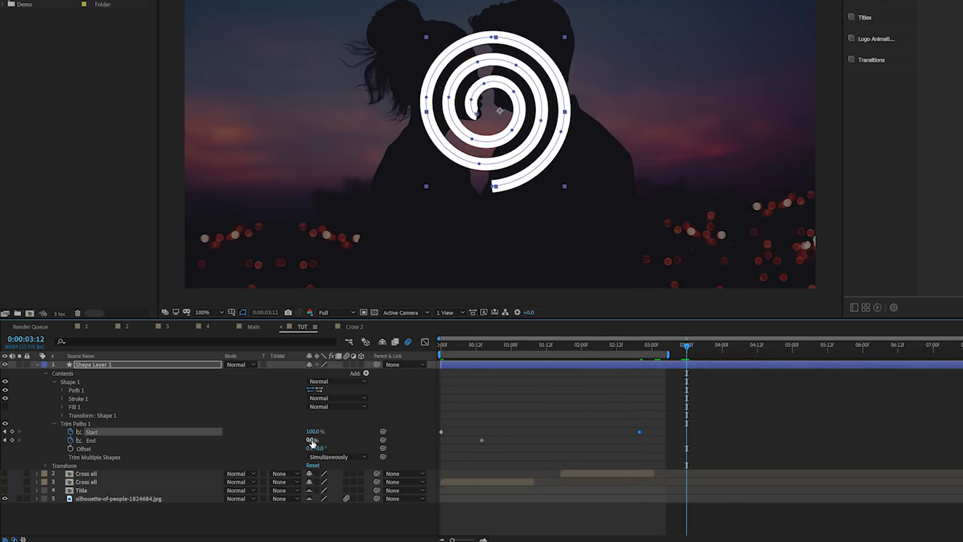
pyautogui.moveTo(312, 441); pyautogui.dragTo(401, 442)
# Step: Preview the travelling trim paths stroke from the beginning of the timeline
pyautogui.click(570, 414)
pyautogui.moveTo(467, 348); pyautogui.dragTo(393, 353)
pyautogui.press('space')
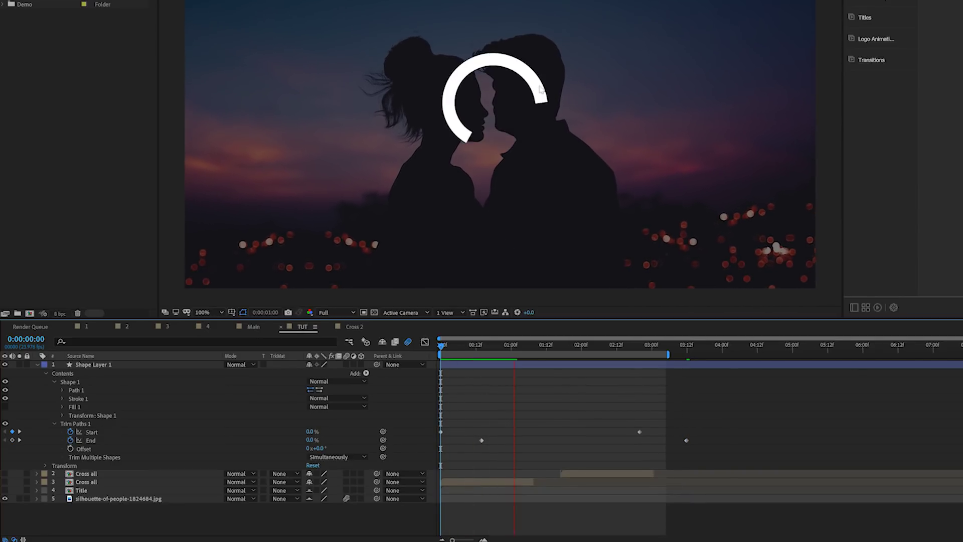
pyautogui.press('space')
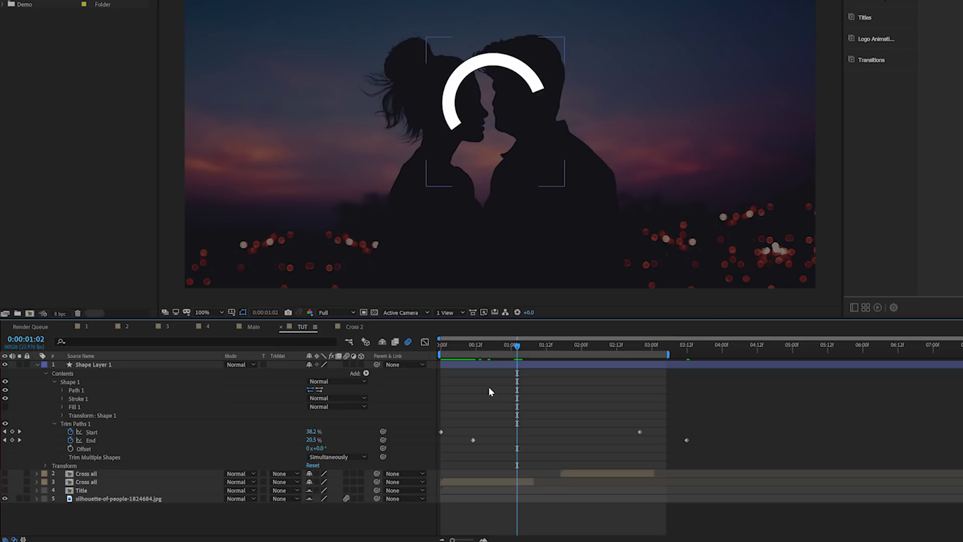
pyautogui.click(62, 399)
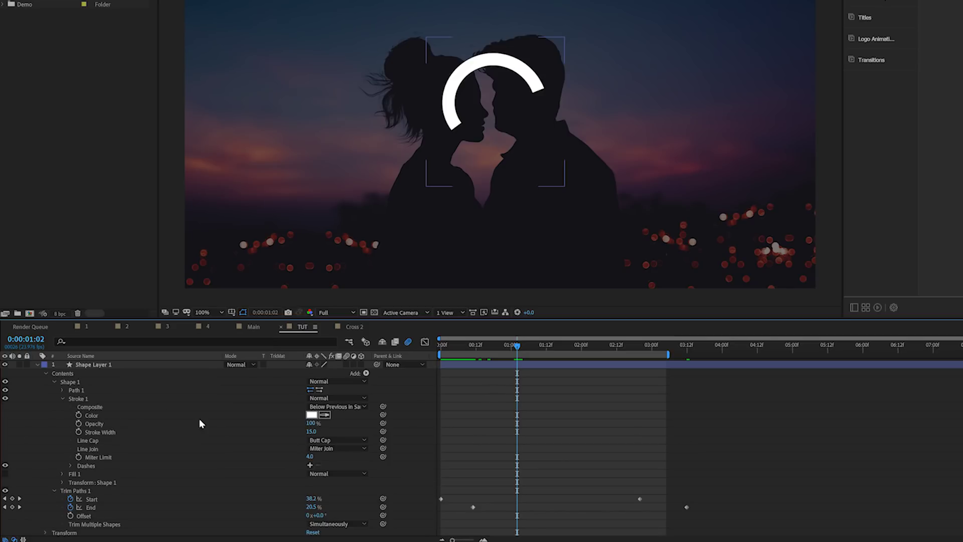
# Step: Set the spiral's Stroke 1 Line Cap to Round Cap and preview the animation
pyautogui.click(315, 437)
pyautogui.click(323, 458)
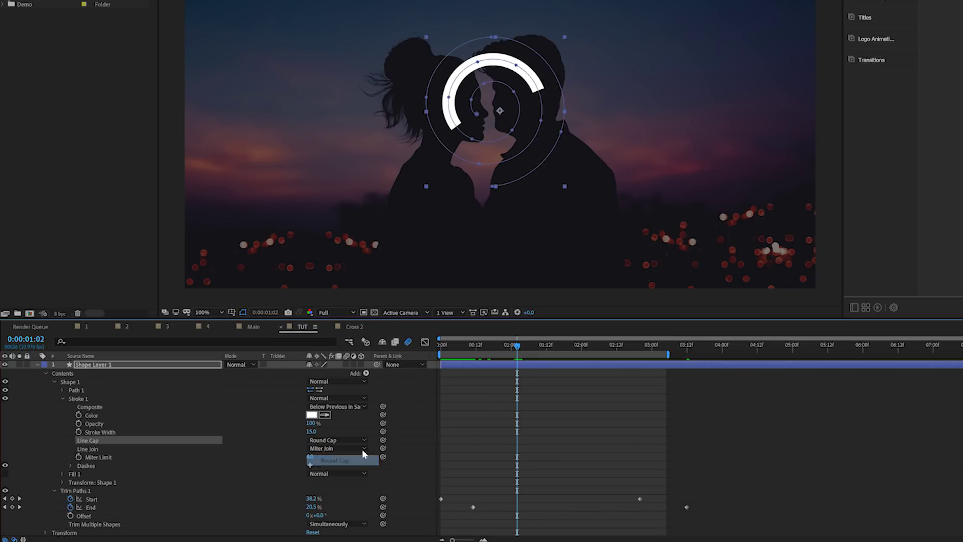
pyautogui.press('F2')
pyautogui.press('space')
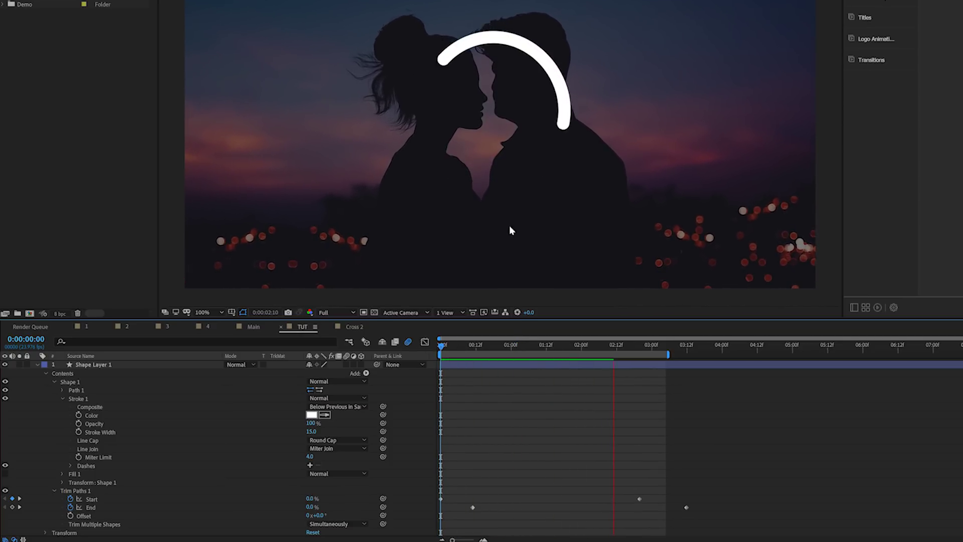
pyautogui.press('space')
# Step: Select all Trim Paths Start and End keyframes and show their curves in the Graph Editor
pyautogui.press('u')
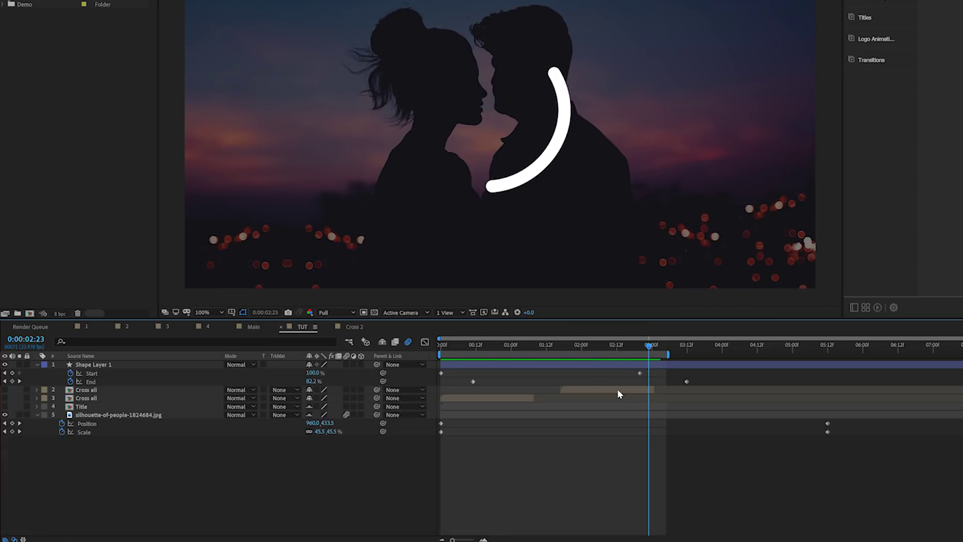
pyautogui.moveTo(708, 375); pyautogui.dragTo(443, 392)
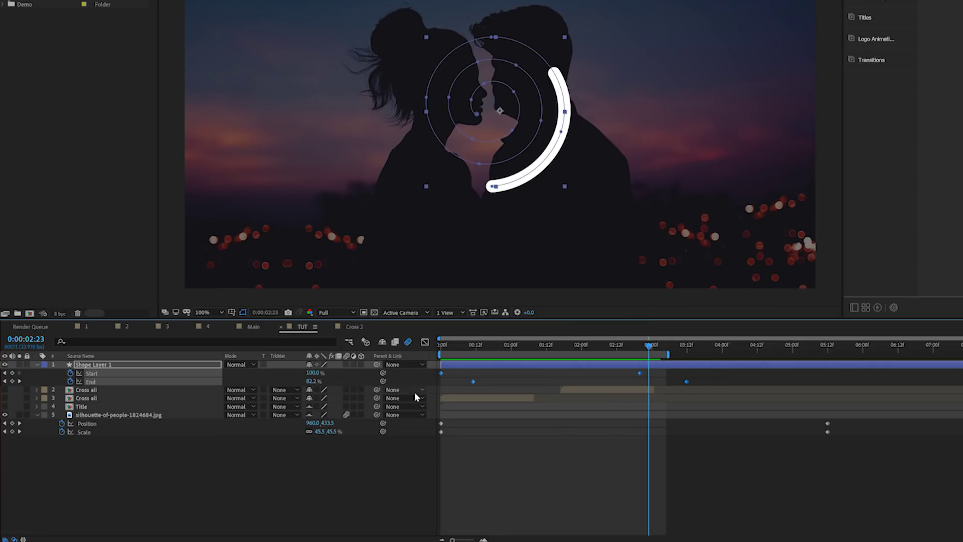
pyautogui.click(424, 343)
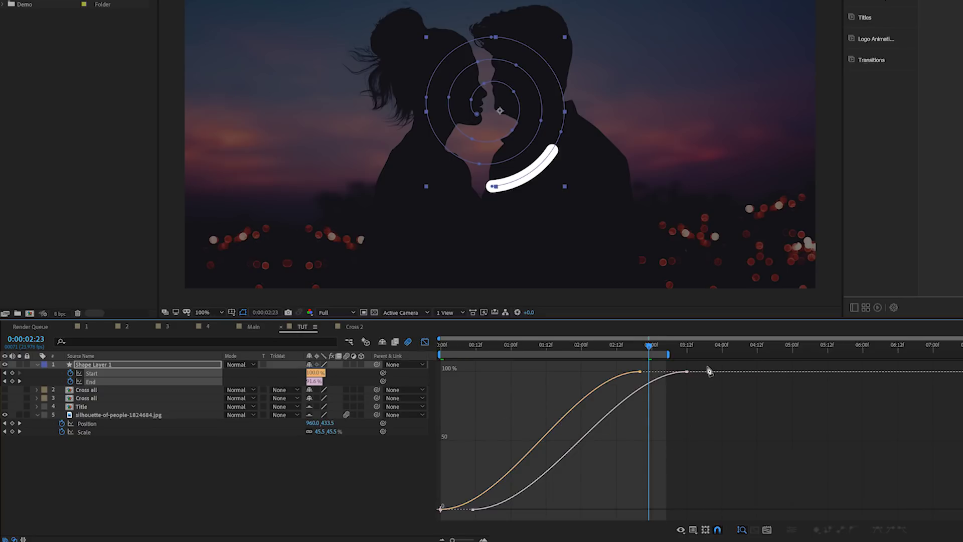
# Step: Drag the keyframes' Bezier handles to make the Start and End curves steeper S-curves
pyautogui.moveTo(707, 366); pyautogui.dragTo(428, 519)
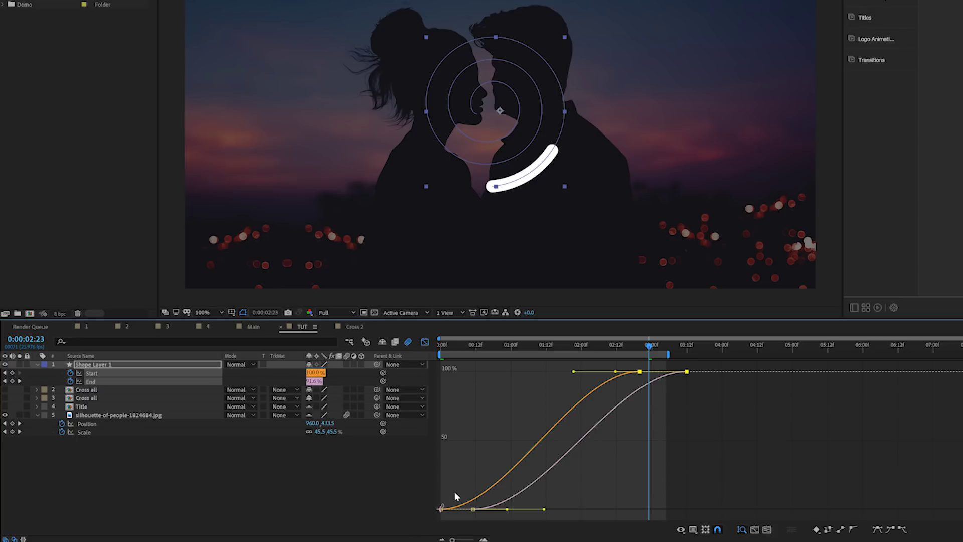
pyautogui.moveTo(616, 375); pyautogui.dragTo(512, 376)
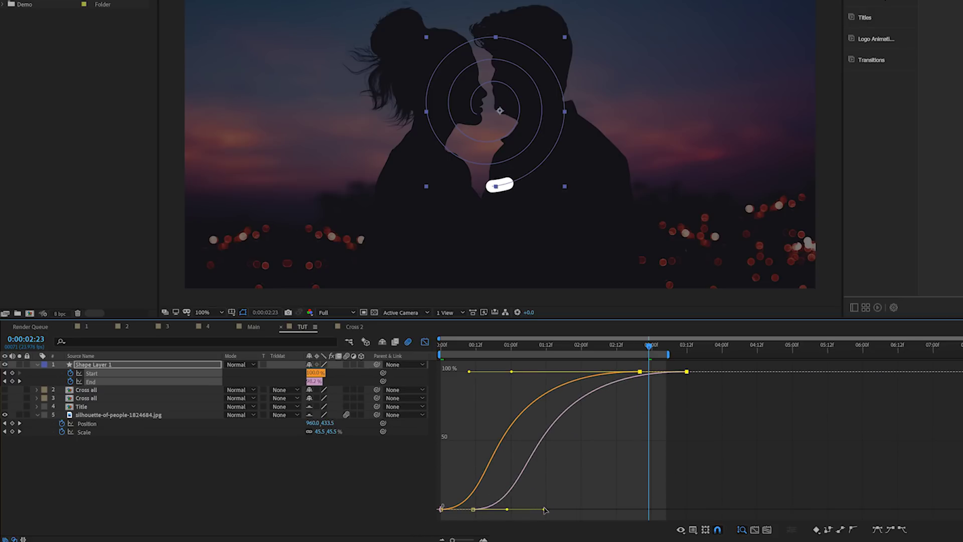
pyautogui.moveTo(544, 510); pyautogui.dragTo(661, 506)
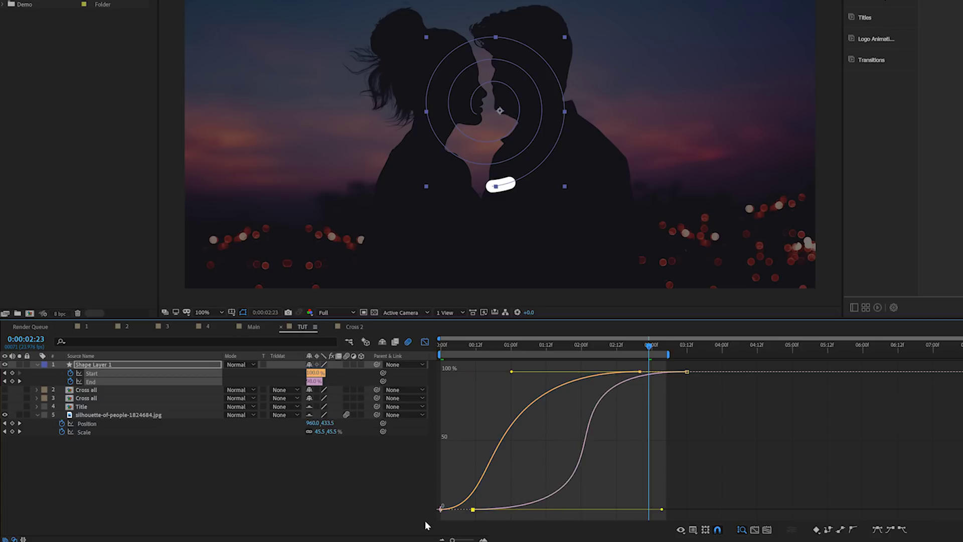
pyautogui.click(441, 510)
pyautogui.moveTo(508, 510); pyautogui.dragTo(620, 511)
# Step: Close the Graph Editor and preview the eased stroke animation
pyautogui.click(546, 382)
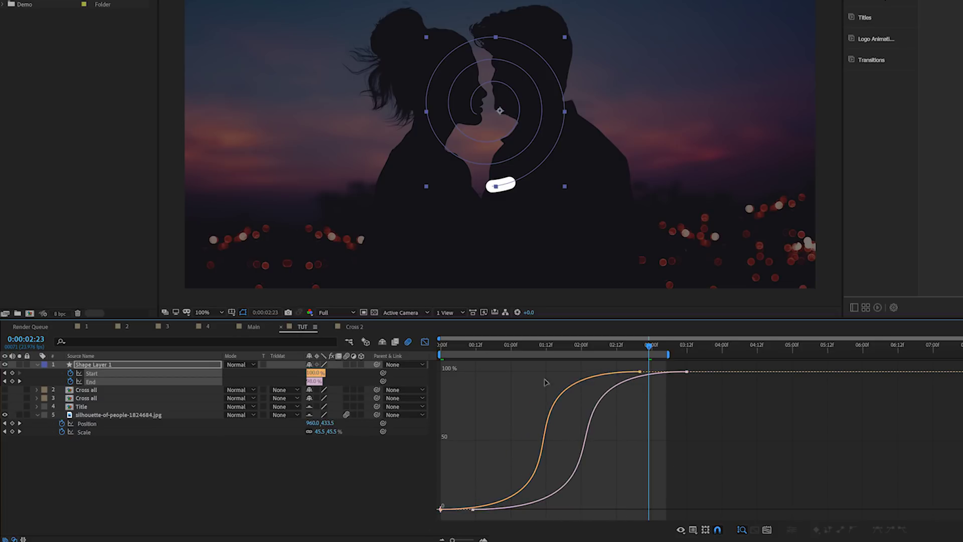
pyautogui.click(424, 342)
pyautogui.press('space')
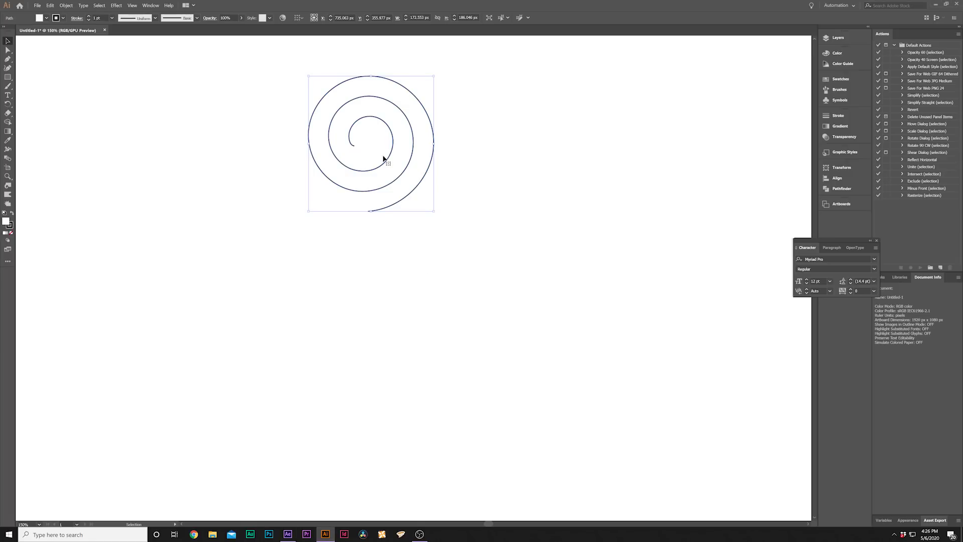
# Step: Delete the spiral's innermost anchor point in Illustrator, then return to After Effects
pyautogui.click(8, 50)
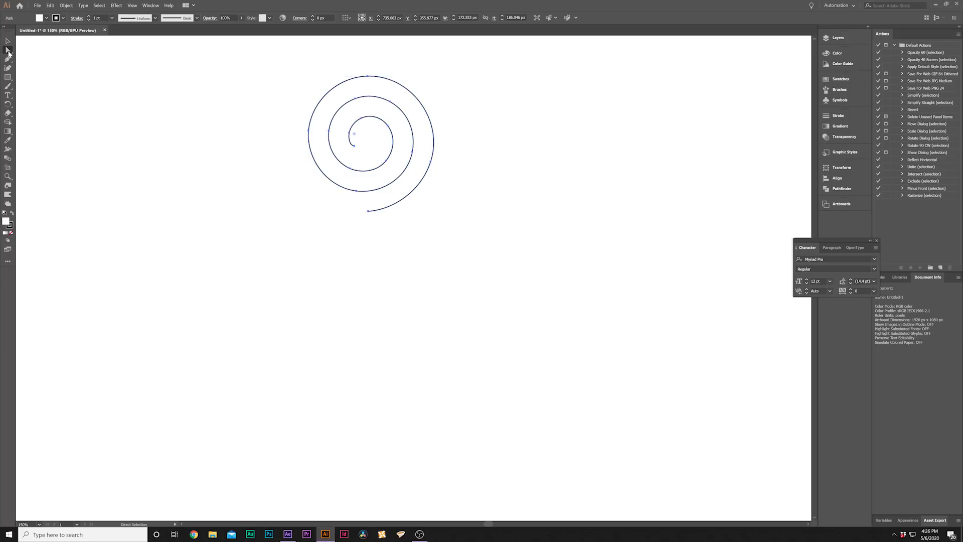
pyautogui.click(356, 147)
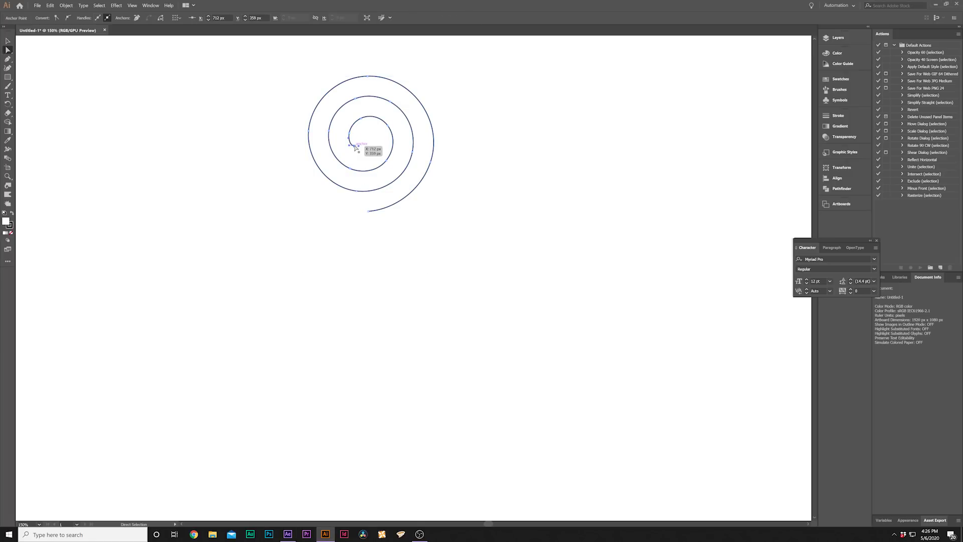
pyautogui.press('Delete')
pyautogui.hotkey('ctrl', 'a')
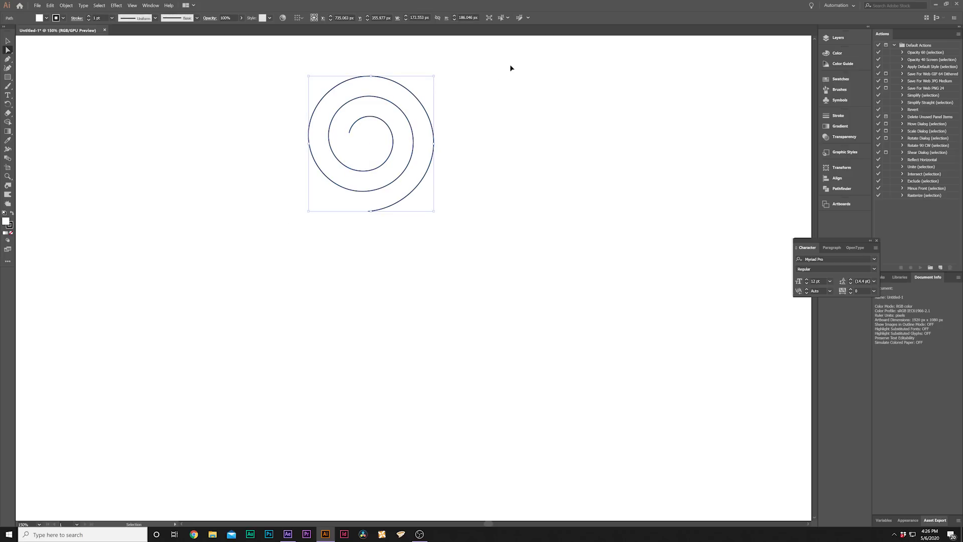
pyautogui.click(287, 534)
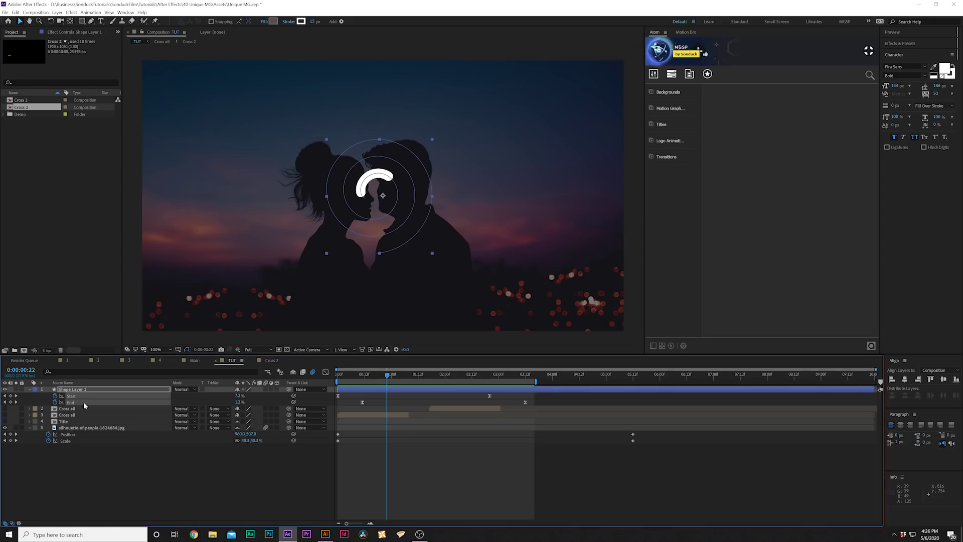
# Step: Expand the spiral layer's shape group and select its Path property
pyautogui.doubleClick(29, 390)
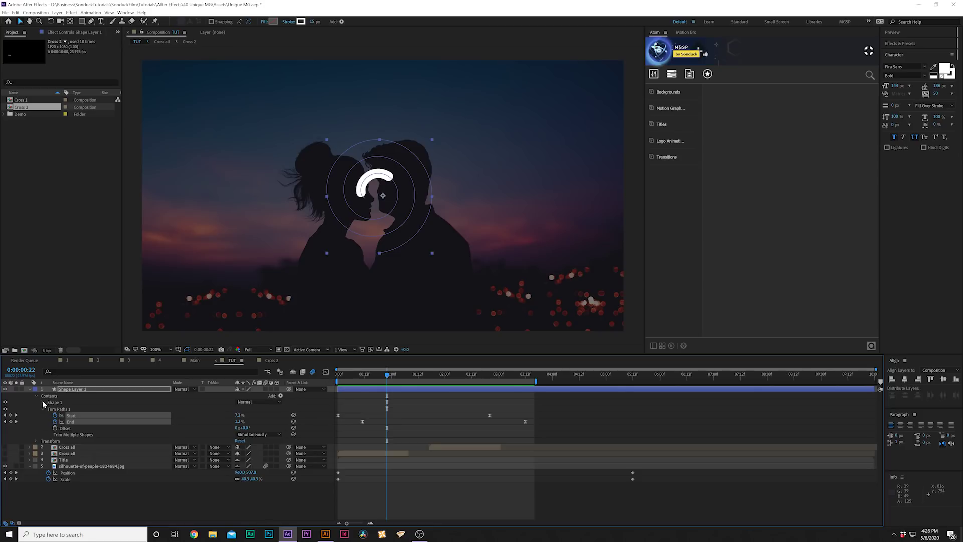
pyautogui.click(44, 403)
pyautogui.click(73, 414)
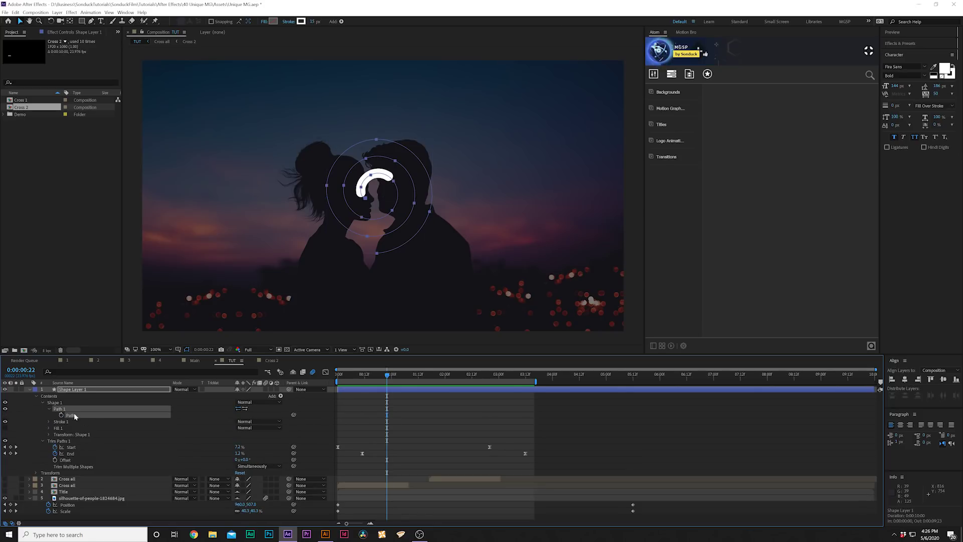
# Step: Preview the spiral animation in TUT, then play the Main composition
pyautogui.click(339, 374)
pyautogui.press('space')
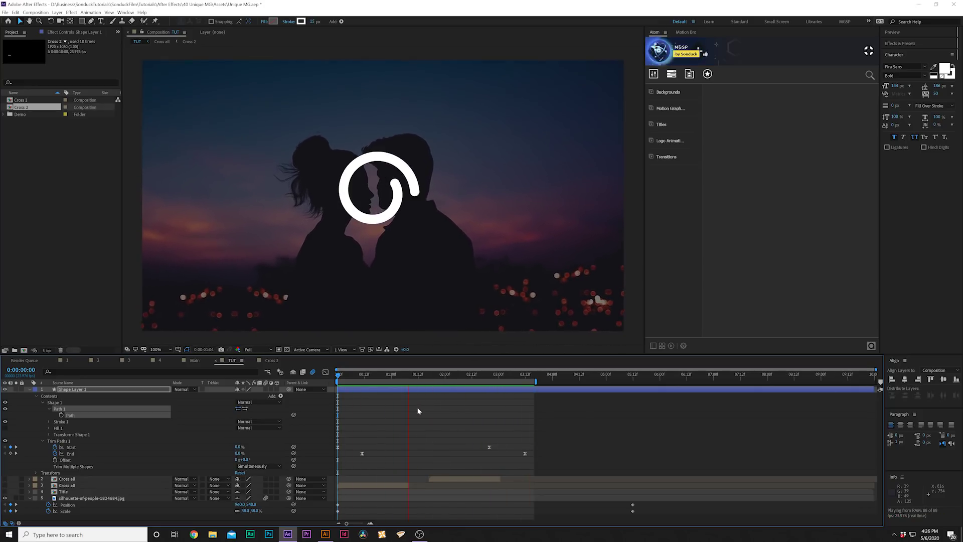
pyautogui.press('space')
pyautogui.click(195, 360)
pyautogui.press('space')
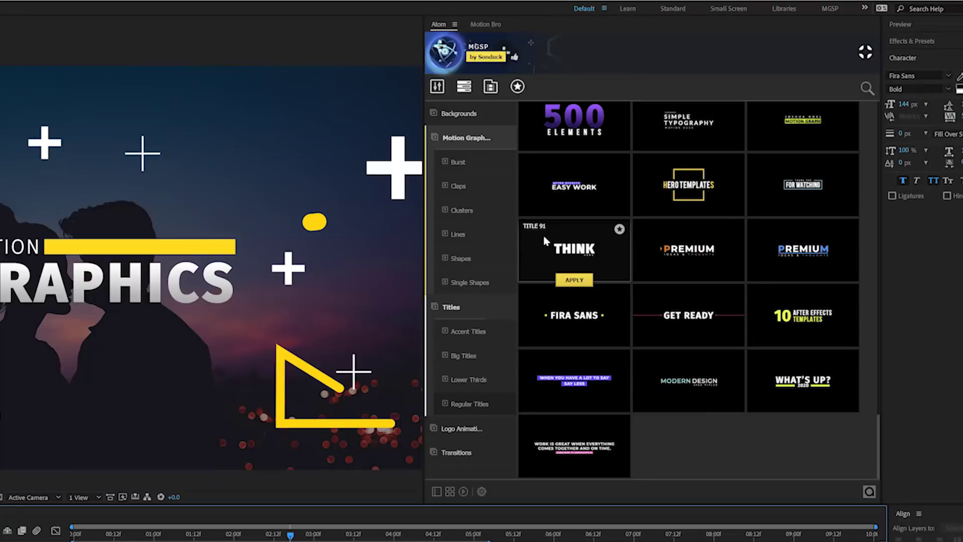
# Step: Scroll the Atom Titles grid to find the 500 ELEMENTS (Title 85) template beside an empty Comp 1
pyautogui.scroll(5, 672, 342)
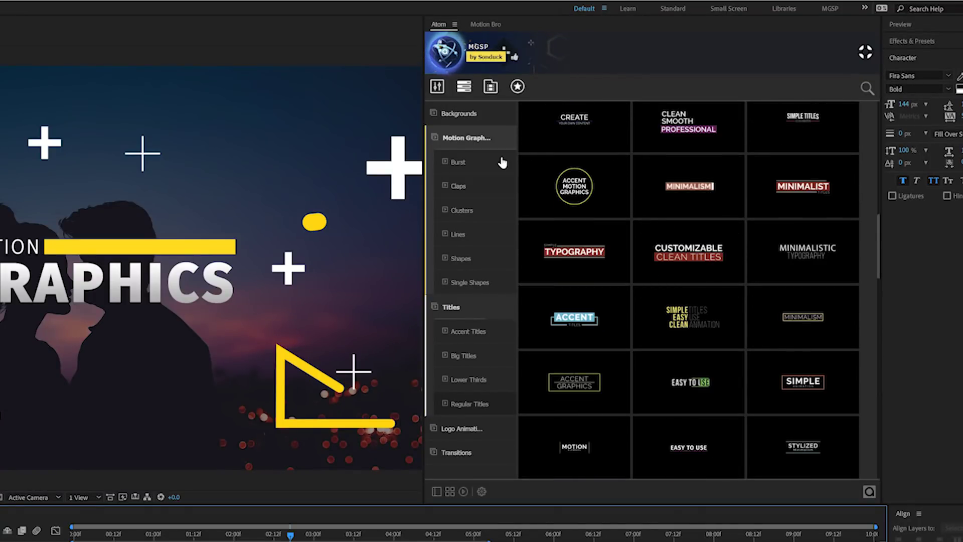
pyautogui.moveTo(573, 339)
pyautogui.scroll(-10, 602, 343)
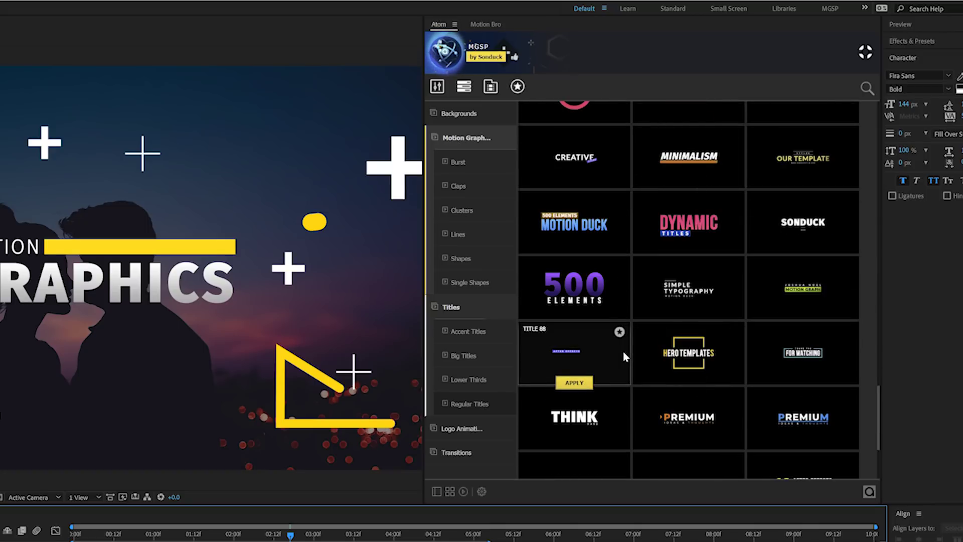
pyautogui.moveTo(596, 308)
pyautogui.scroll(-3, 595, 306)
pyautogui.scroll(5, 574, 240)
pyautogui.scroll(-5, 580, 291)
pyautogui.scroll(3, 577, 236)
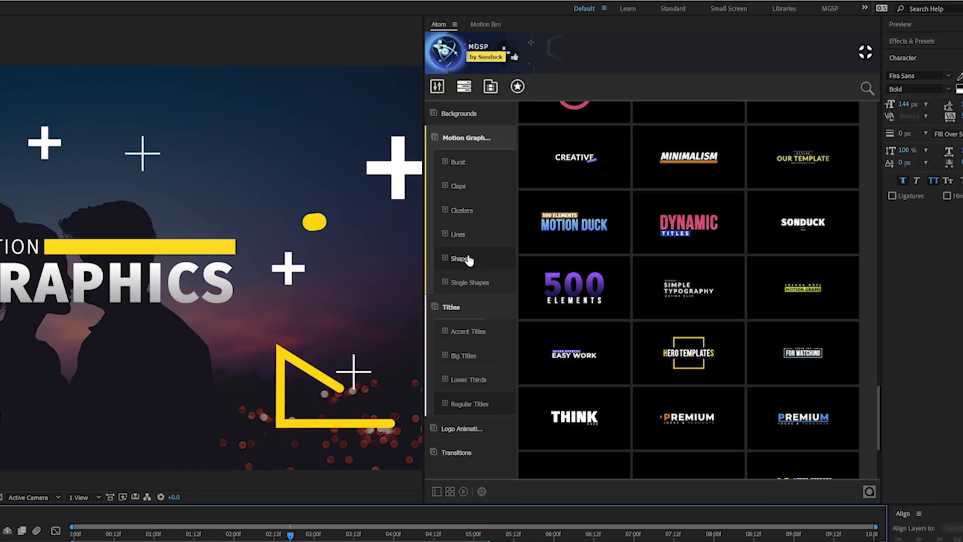
pyautogui.click(468, 216)
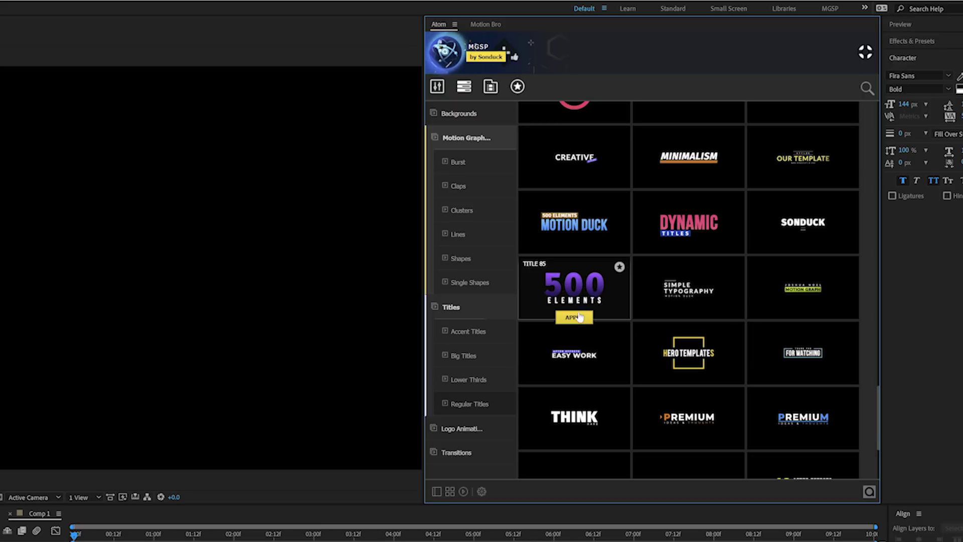
# Step: Apply the 500 ELEMENTS Title 85 template and open its Title 85-1 precomp
pyautogui.click(574, 317)
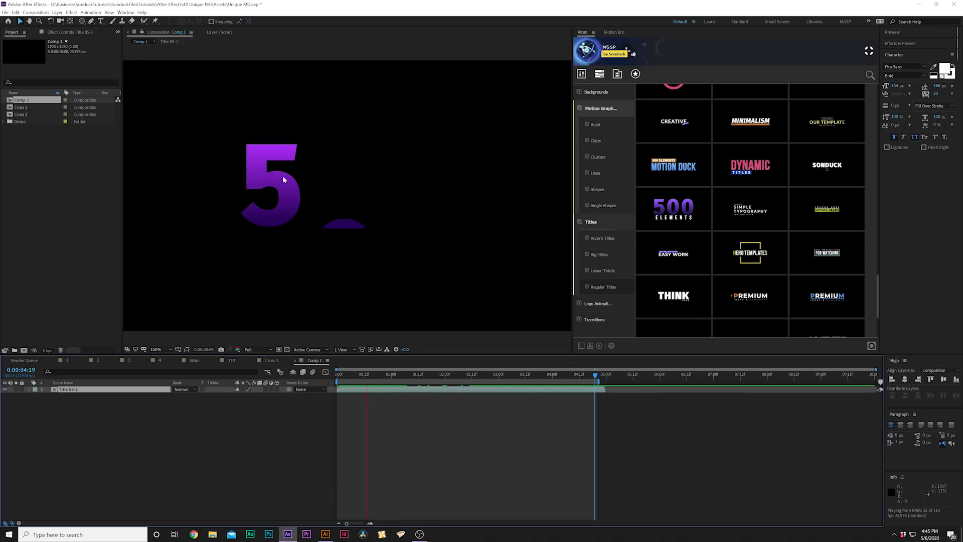
pyautogui.press('space')
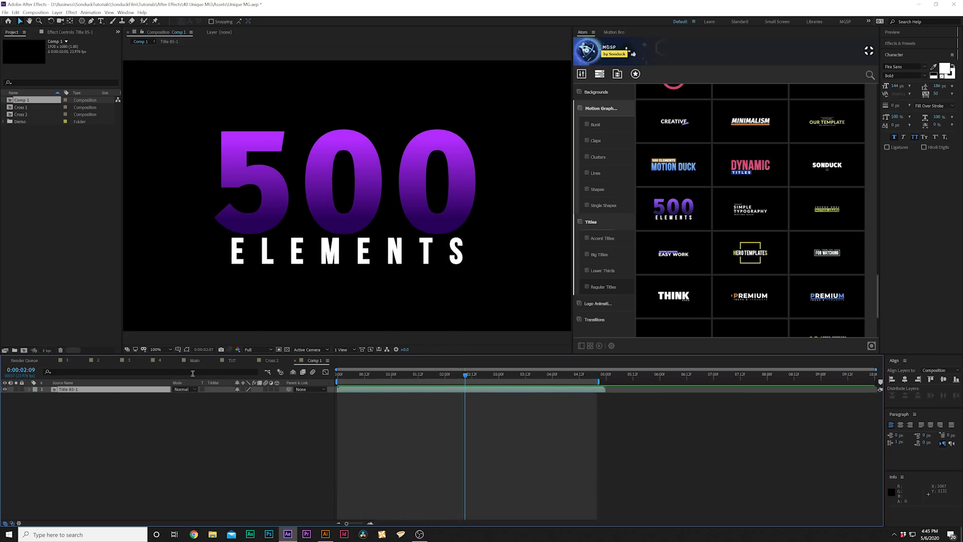
pyautogui.doubleClick(111, 393)
pyautogui.click(101, 21)
# Step: Inspect the 500 text and the Control layer's Tracking SubTitle slider, then return to Comp 1
pyautogui.doubleClick(350, 181)
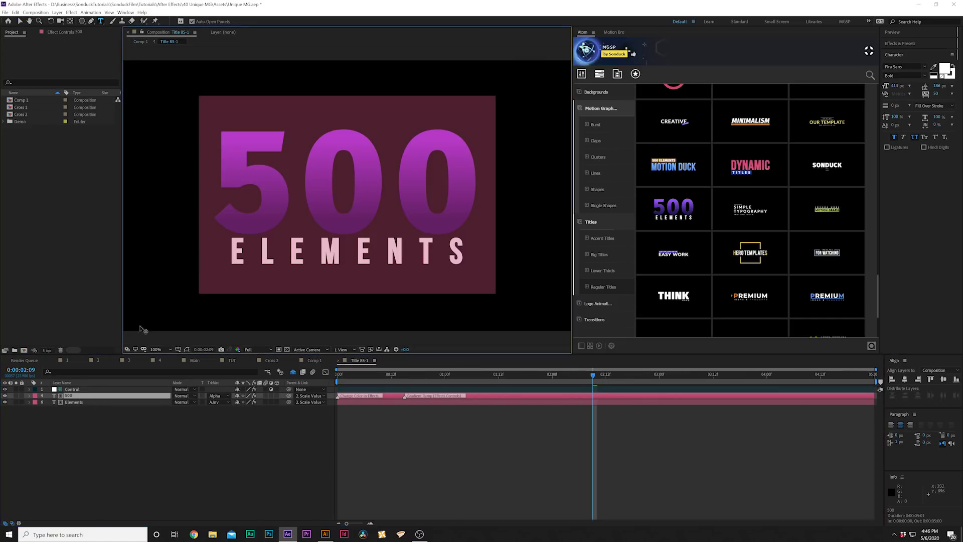
pyautogui.click(68, 392)
pyautogui.click(72, 389)
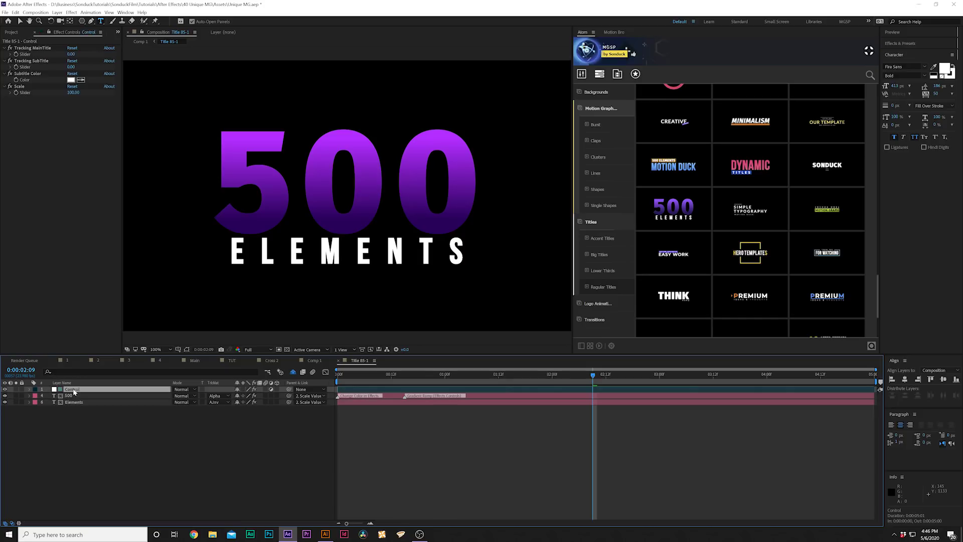
pyautogui.moveTo(71, 67)
pyautogui.mouseDown()
pyautogui.moveTo(85, 67)
pyautogui.moveTo(60, 67)
pyautogui.moveTo(70, 67)
pyautogui.mouseUp()
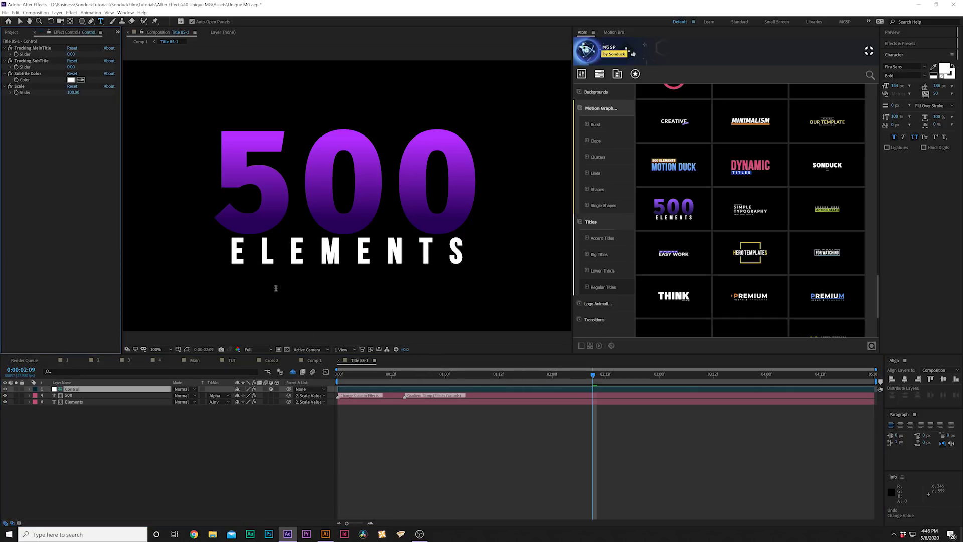
pyautogui.click(315, 360)
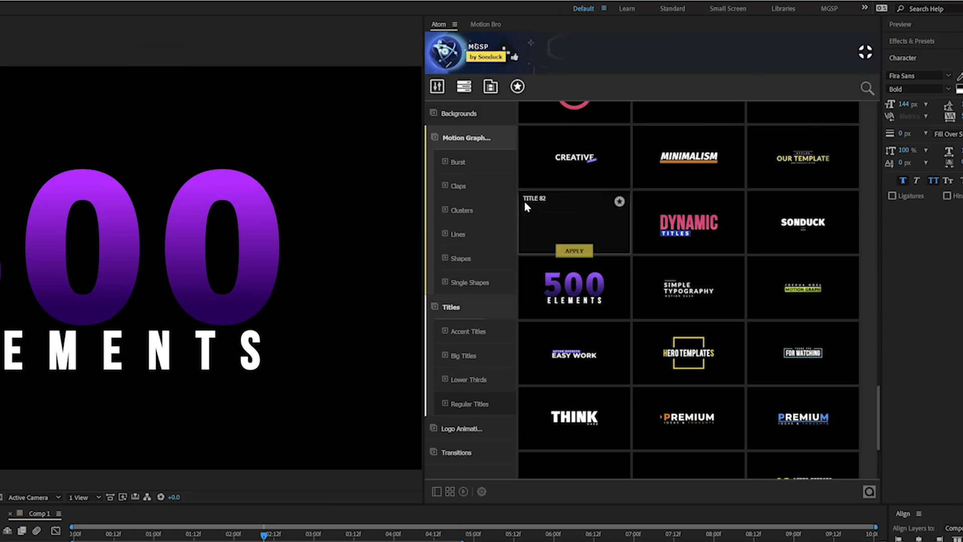
# Step: Apply an Atom Clusters preset, adding Atom Cluster 42 sparkles around the title
pyautogui.click(474, 209)
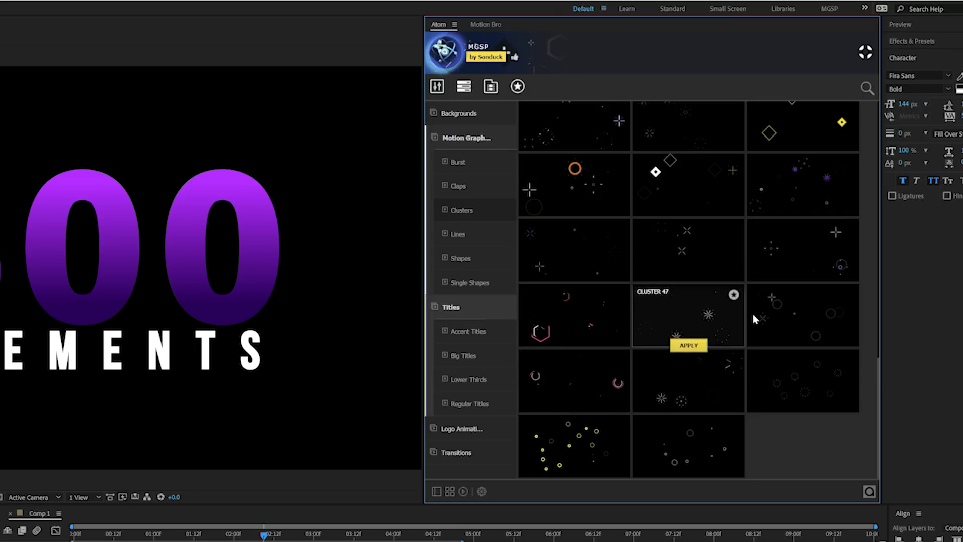
pyautogui.click(803, 214)
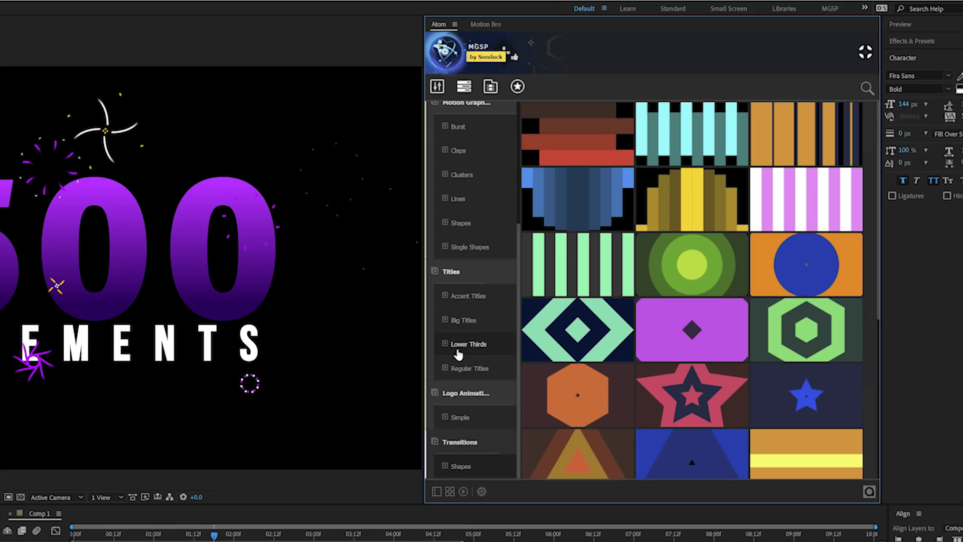
# Step: Browse the Atom Backgrounds presets, then scrub the TUT composition to 0:00:03:06
pyautogui.scroll(5, 458, 354)
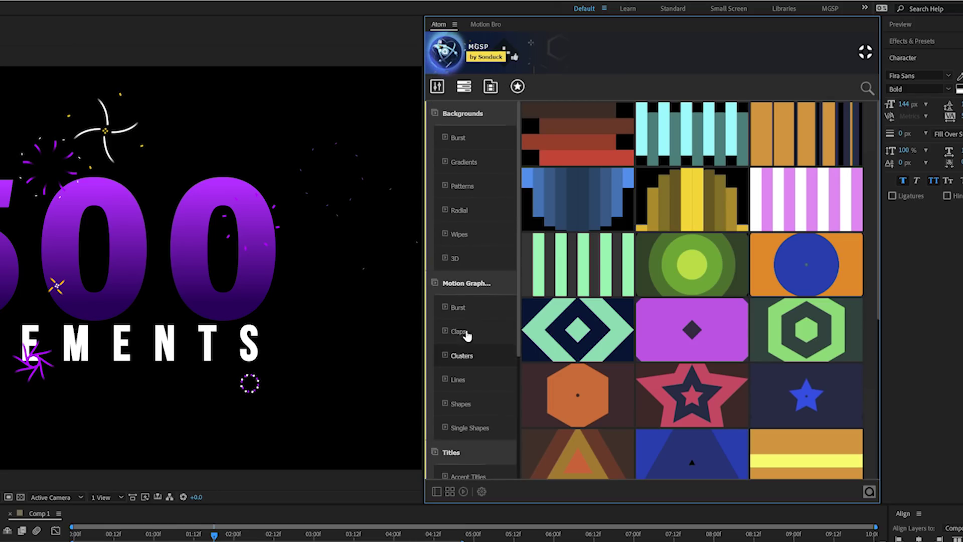
pyautogui.click(462, 235)
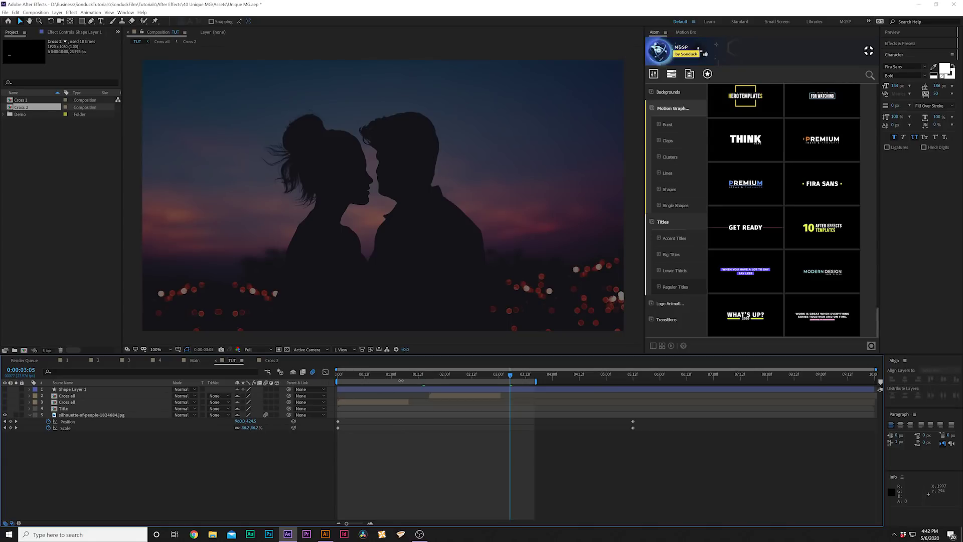
pyautogui.moveTo(401, 380); pyautogui.dragTo(510, 380)
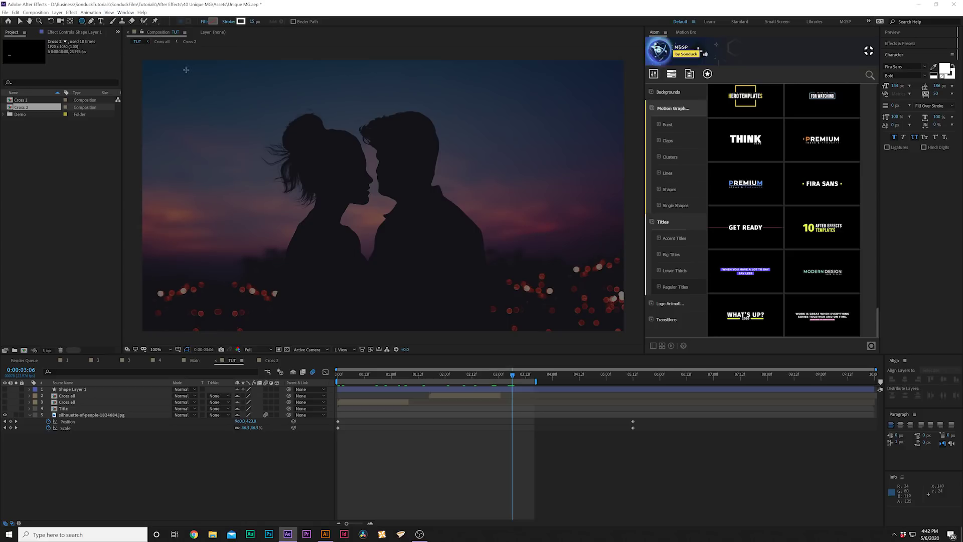
# Step: Draw a white polystar at the photo's upper left, set Points to 3, and convert it to a Bezier path
pyautogui.moveTo(222, 175); pyautogui.dragTo(382, 195)
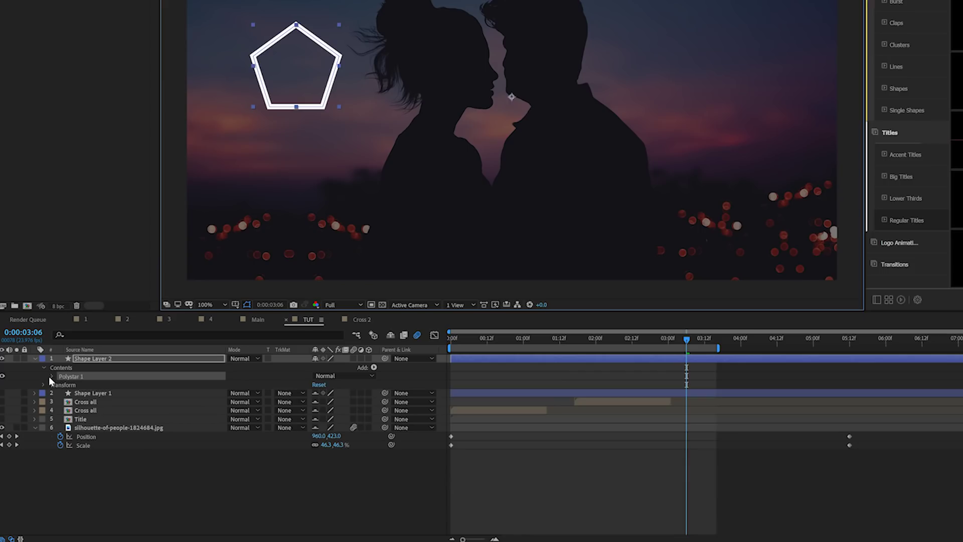
pyautogui.click(41, 402)
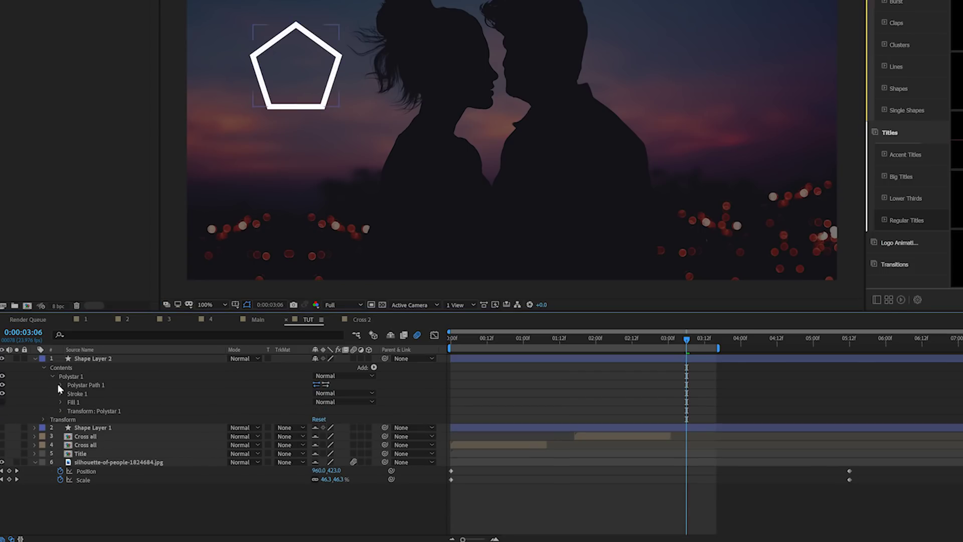
pyautogui.click(58, 384)
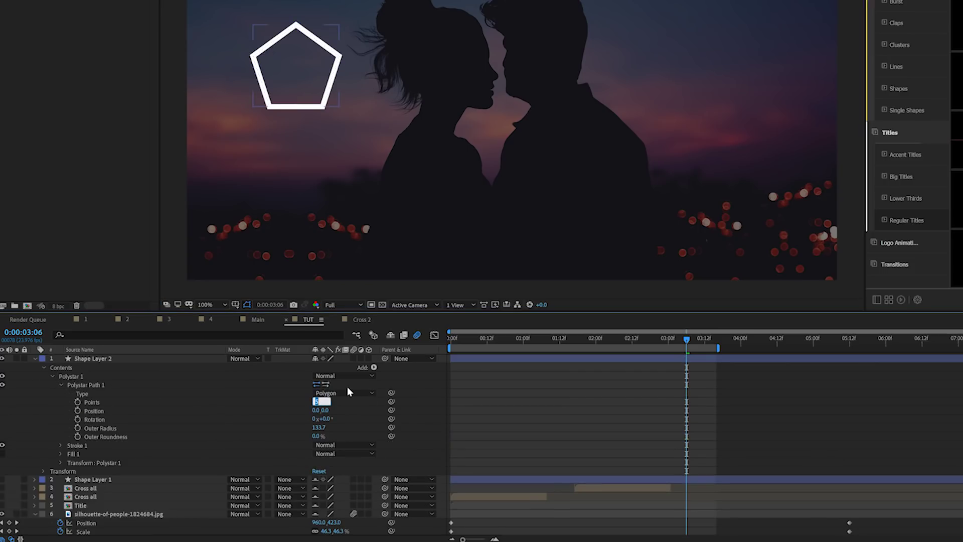
pyautogui.write('3')
pyautogui.press('Return')
pyautogui.press('Return')
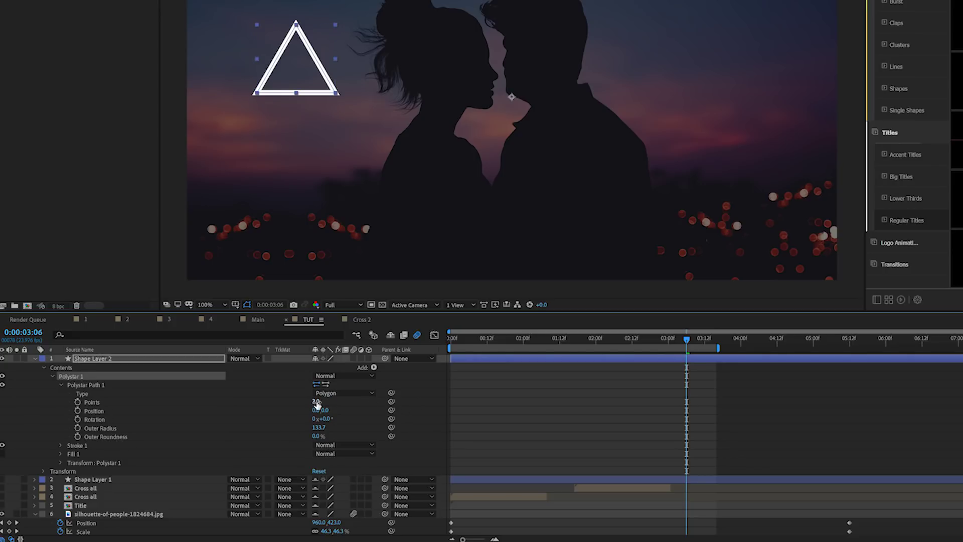
pyautogui.hotkey('ctrl', 'z')
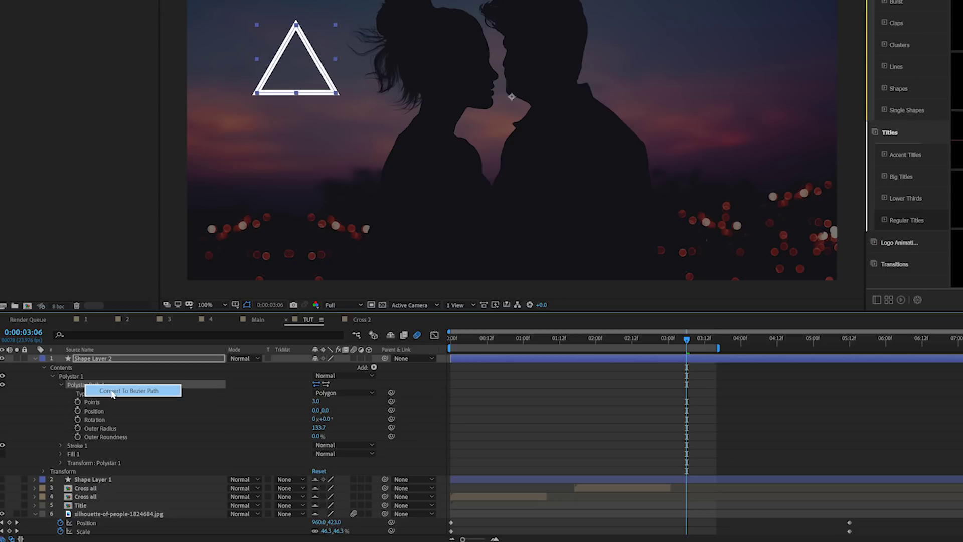
pyautogui.click(112, 394)
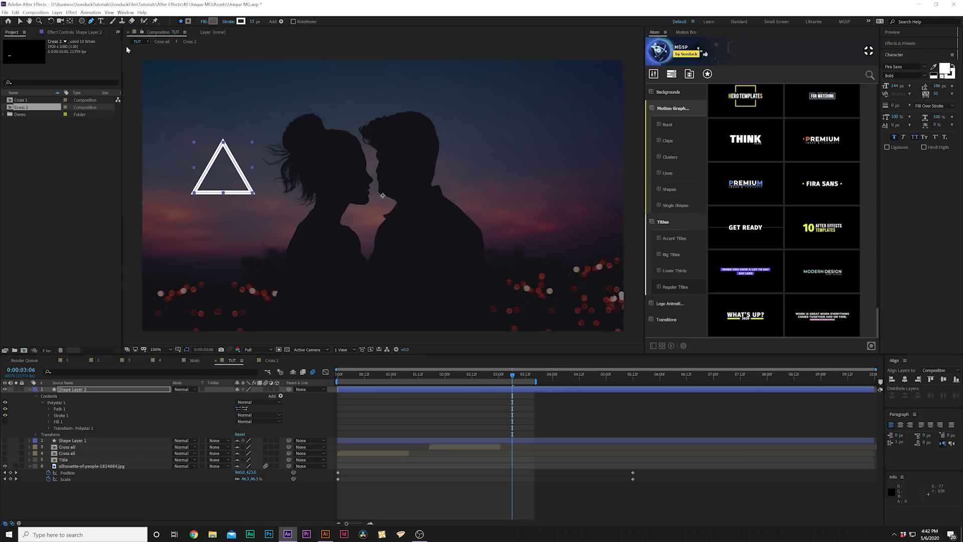
# Step: Select the triangle's top vertex and duplicate the triangle shape layer
pyautogui.click(222, 142)
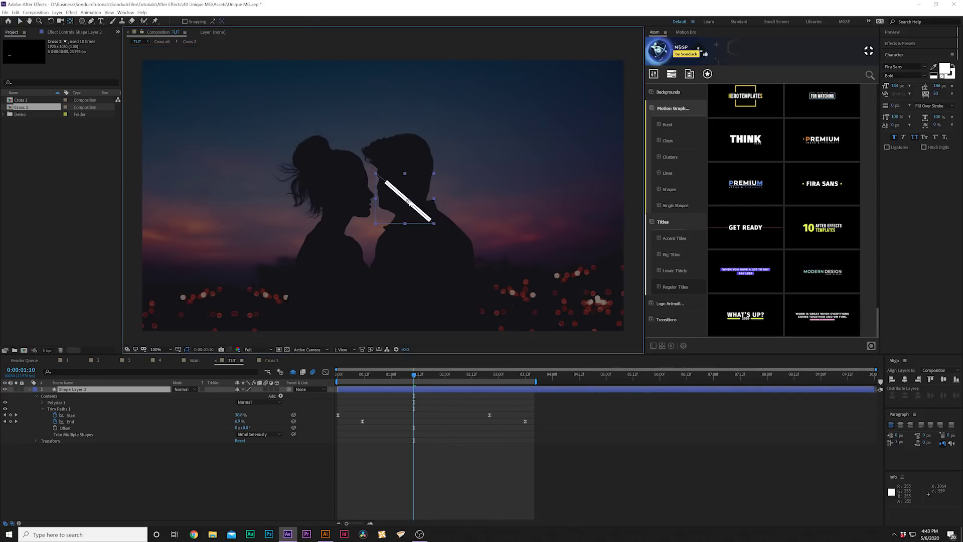
pyautogui.hotkey('ctrl', 'd')
pyautogui.hotkey('ctrl', 'd')
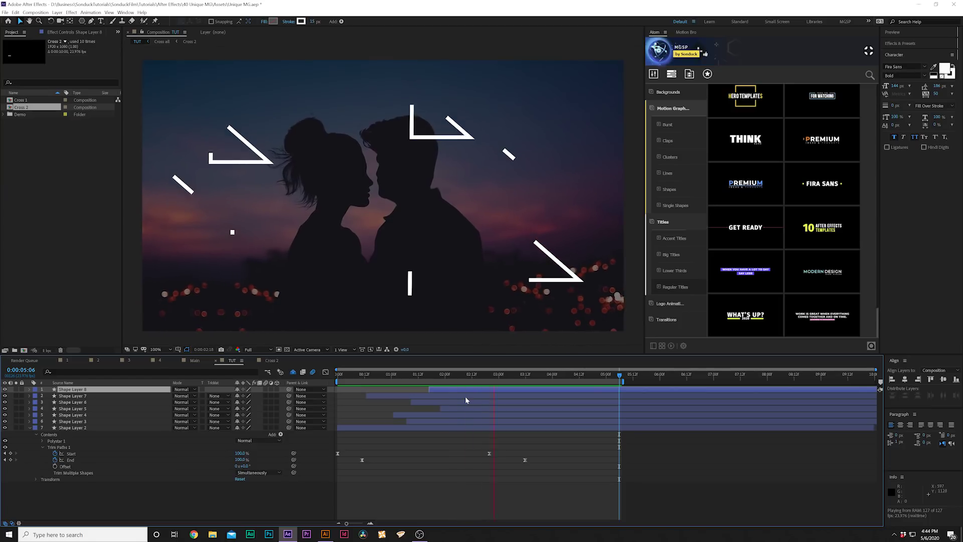